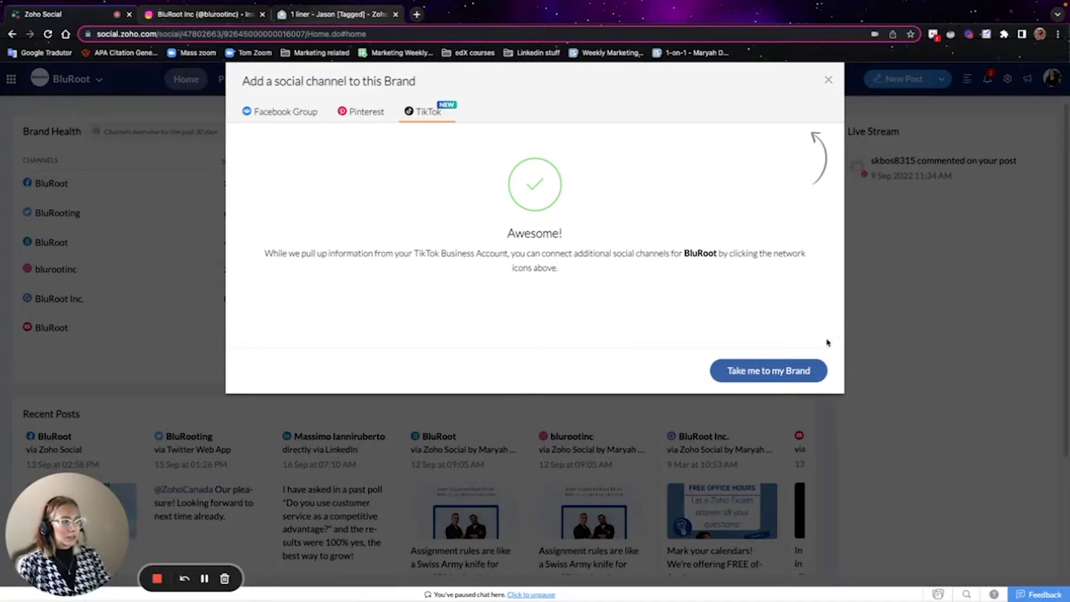
- Finish the TikTok connection and return to the BluRoot brand Home dashboard
click(744, 372)
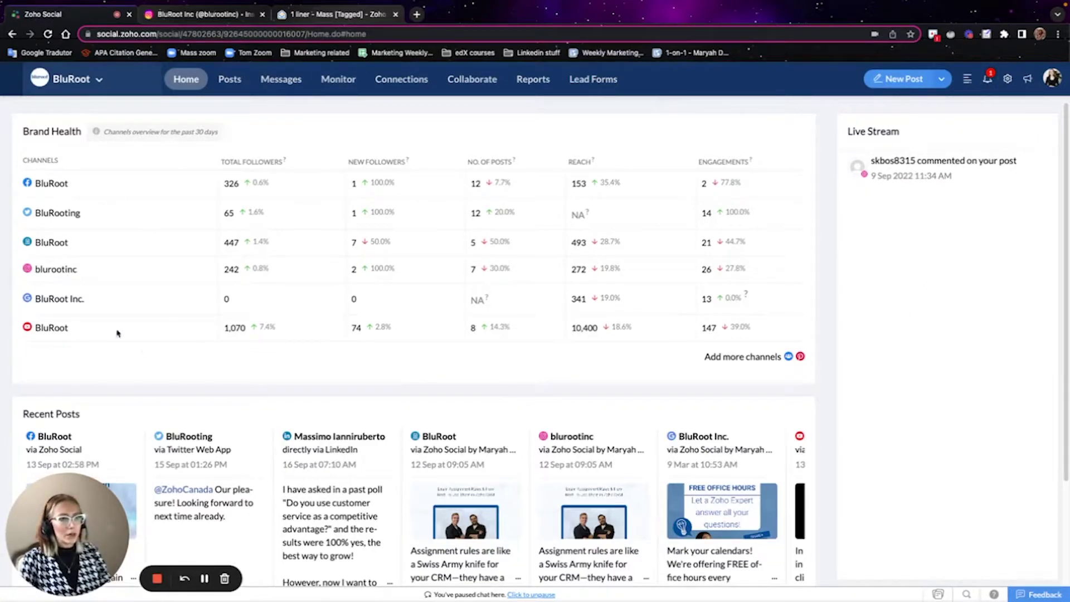
- Start a new post with the edited 'Provide Value To...' .mp4 from Downloads attached
click(902, 84)
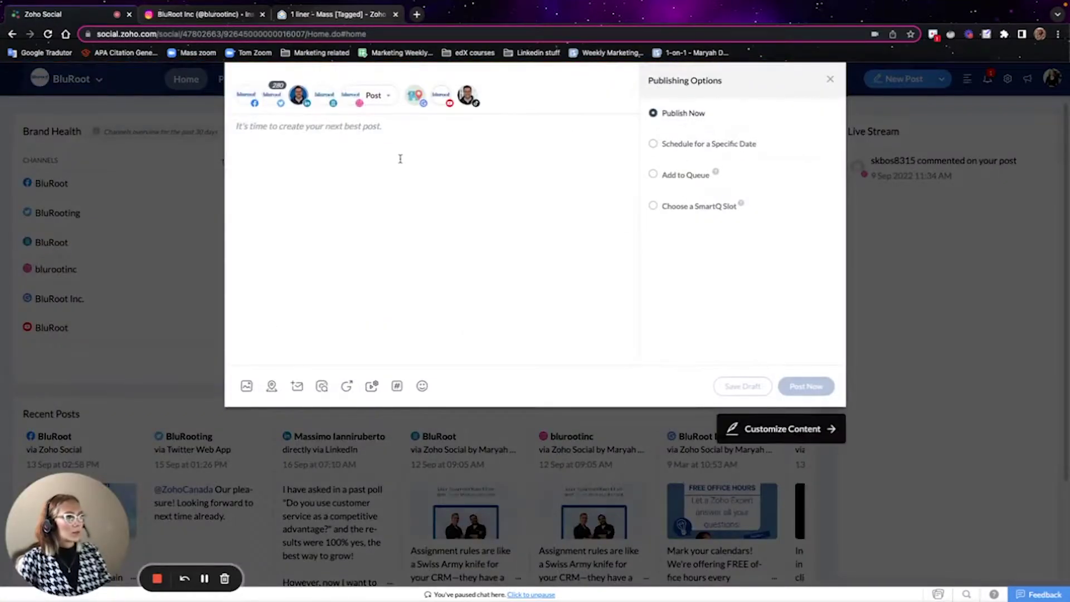
click(246, 386)
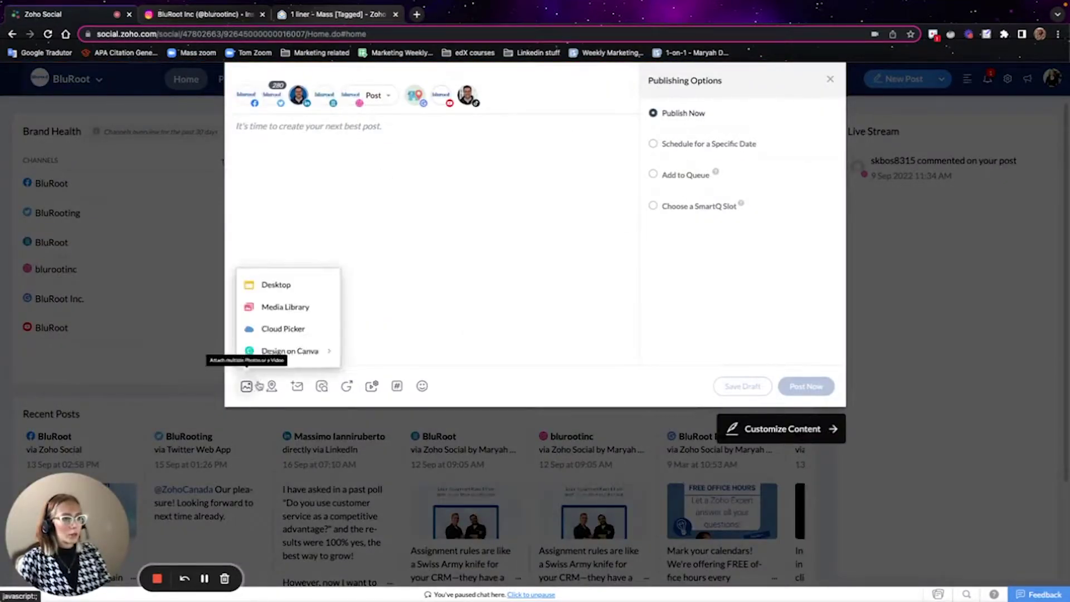
click(310, 291)
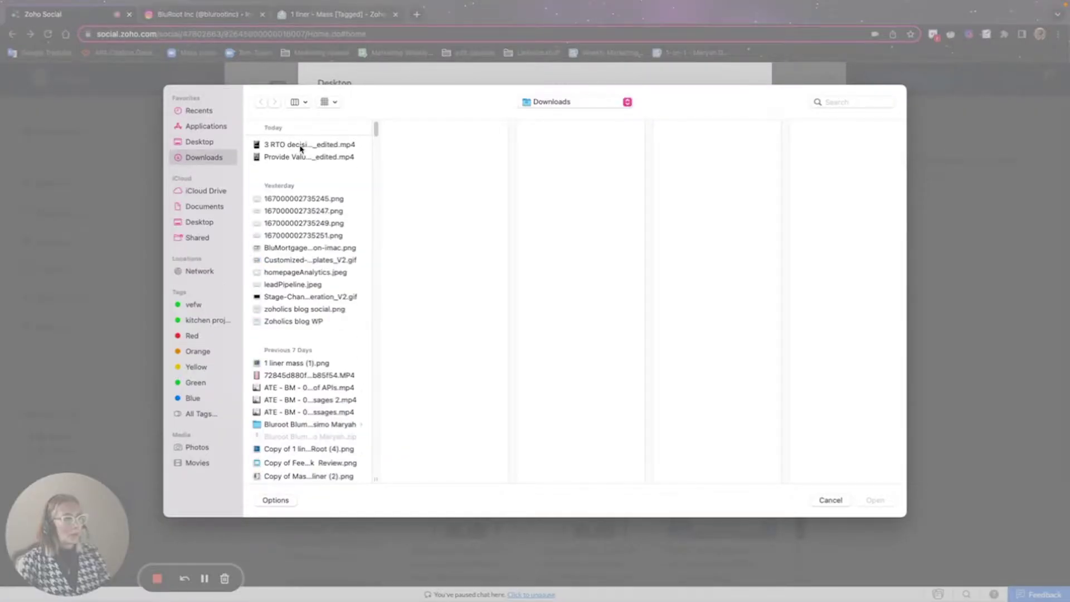
click(301, 158)
click(875, 500)
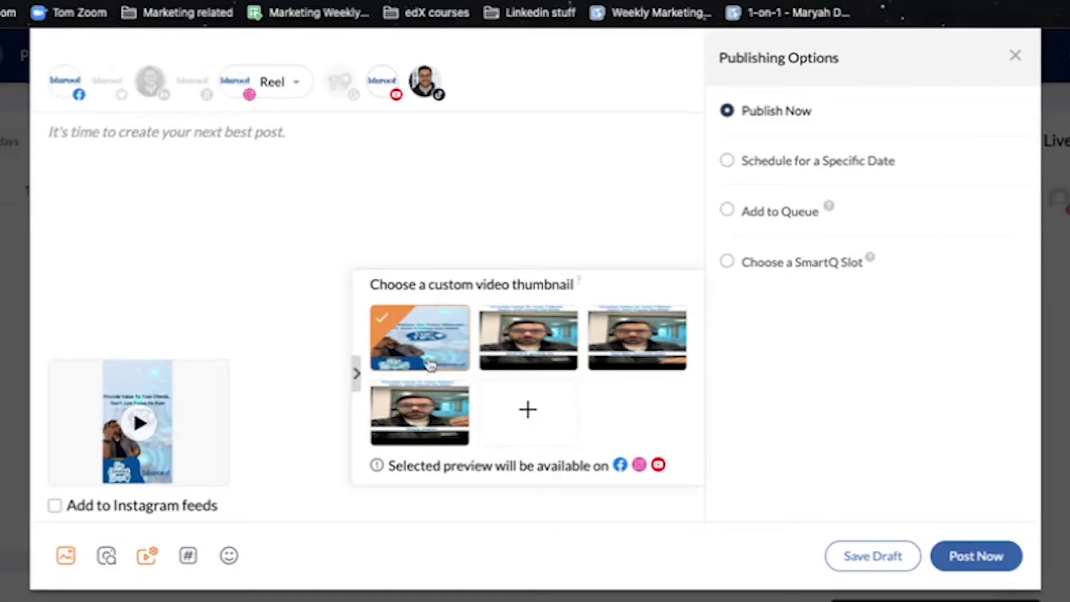
- Collapse the thumbnail chooser and set the Instagram post type back to Reel
click(357, 373)
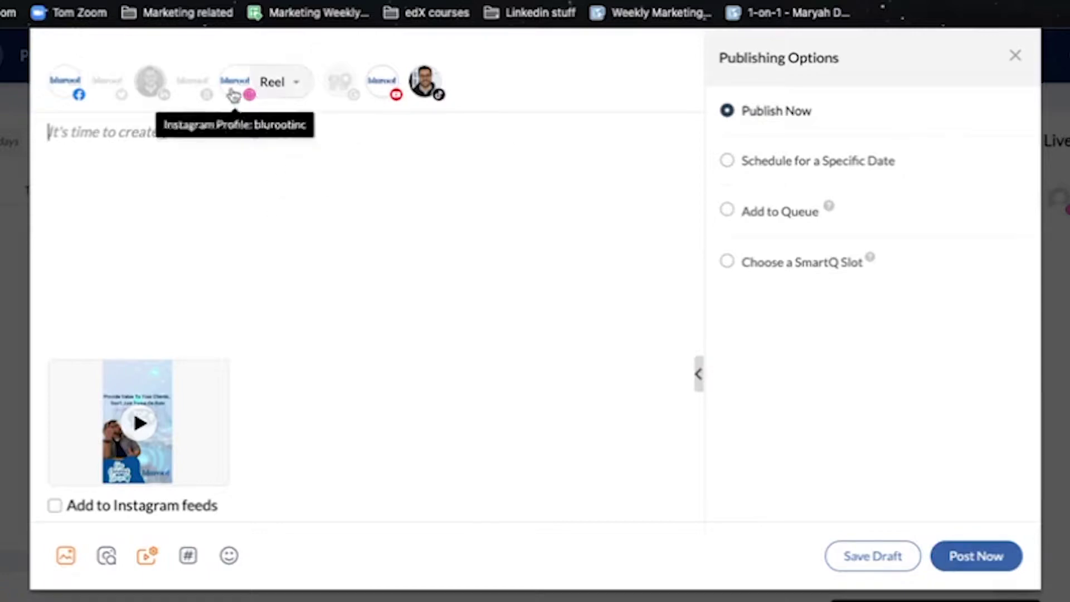
click(273, 83)
click(279, 128)
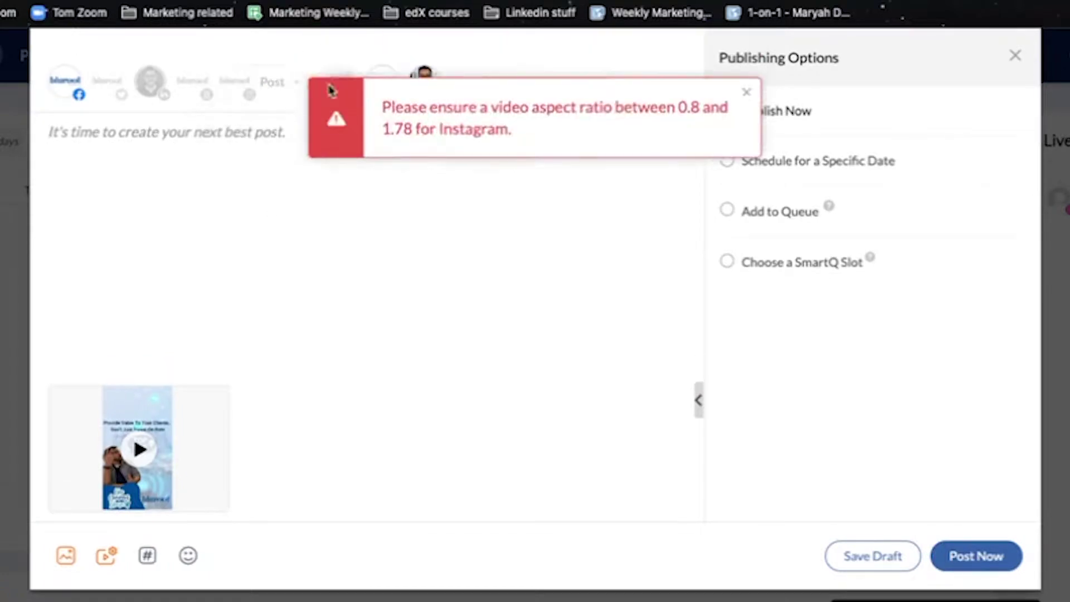
click(282, 85)
click(278, 154)
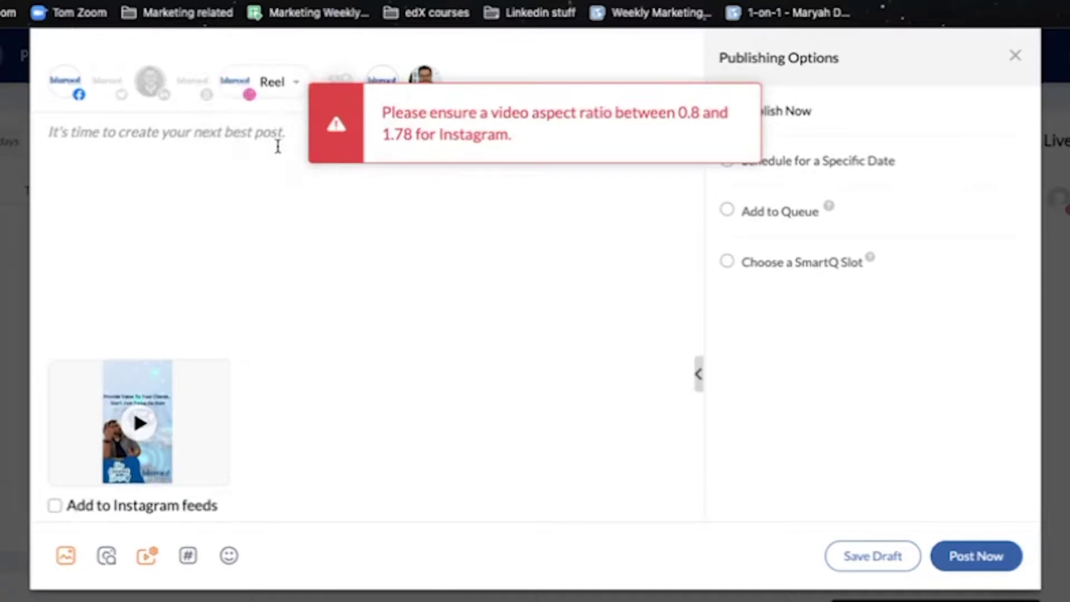
click(736, 99)
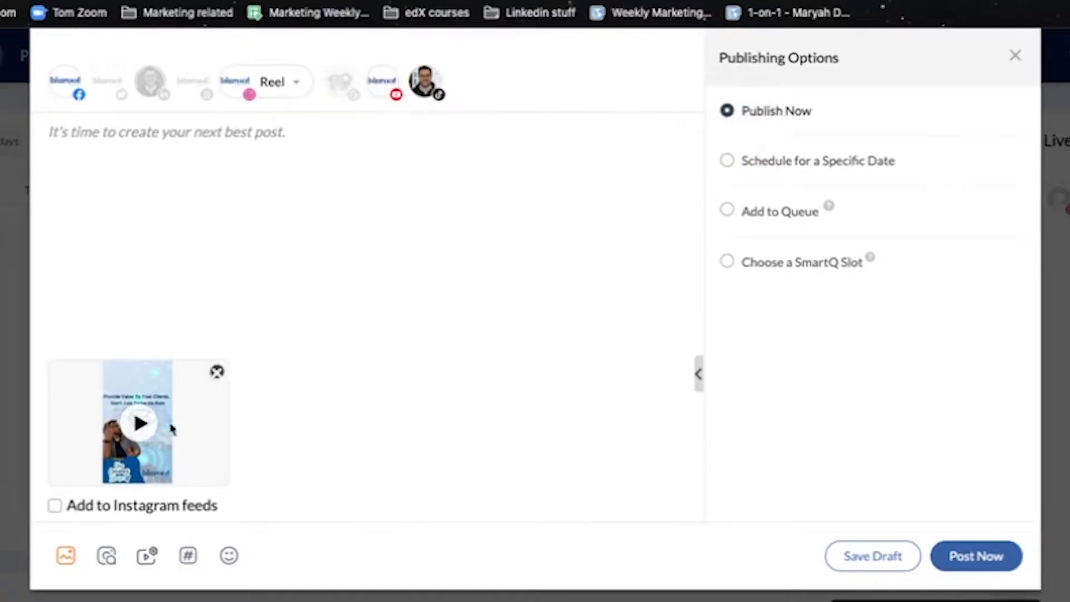
- Check the YouTube video options, then paste the caption about clients seeking an insurance partner
click(146, 557)
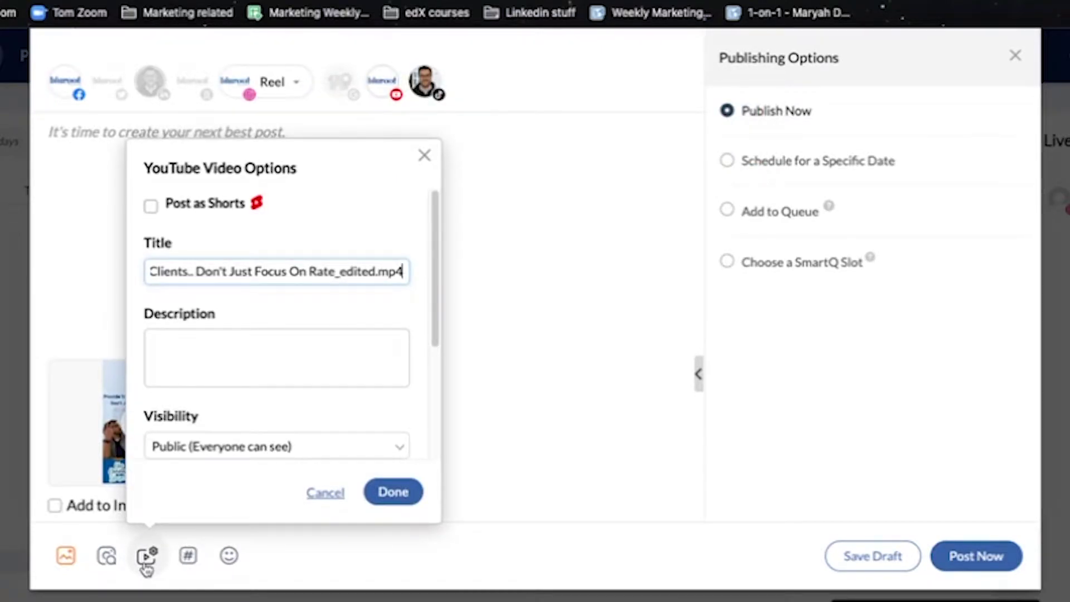
click(425, 154)
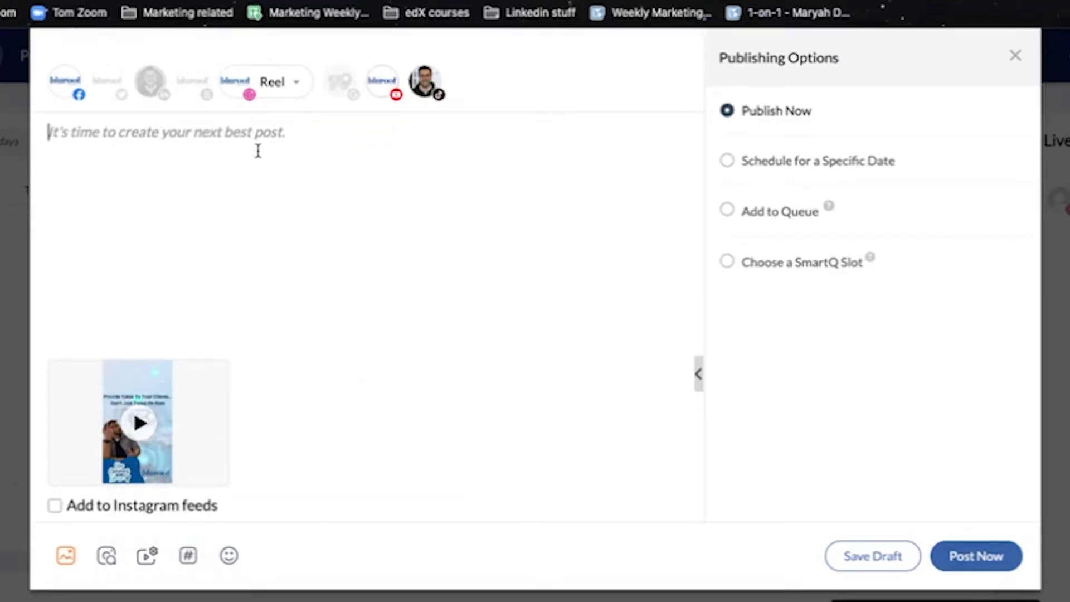
text(In these challenging economic times, clients are looking for a partner in their insurance decision. A partner that provides them guidance and feedback about their decision instead of just the lowest rate.)
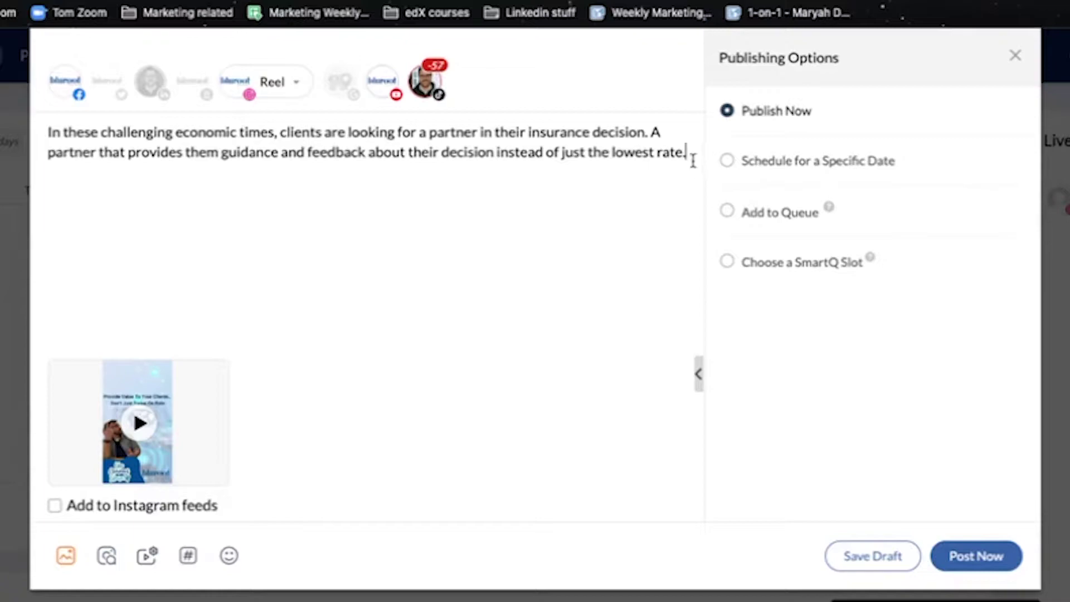
key(Return)
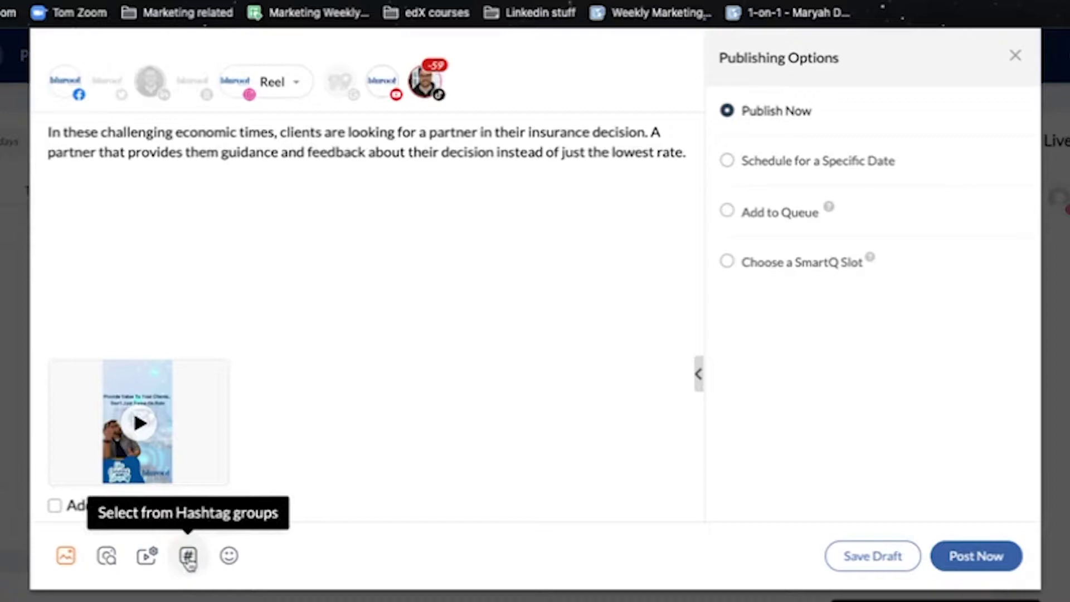
- Save an 'Insurance' hashtag group holding #insurancebrokers, #insurancecanada and related tags, minus the duplicate #
click(189, 557)
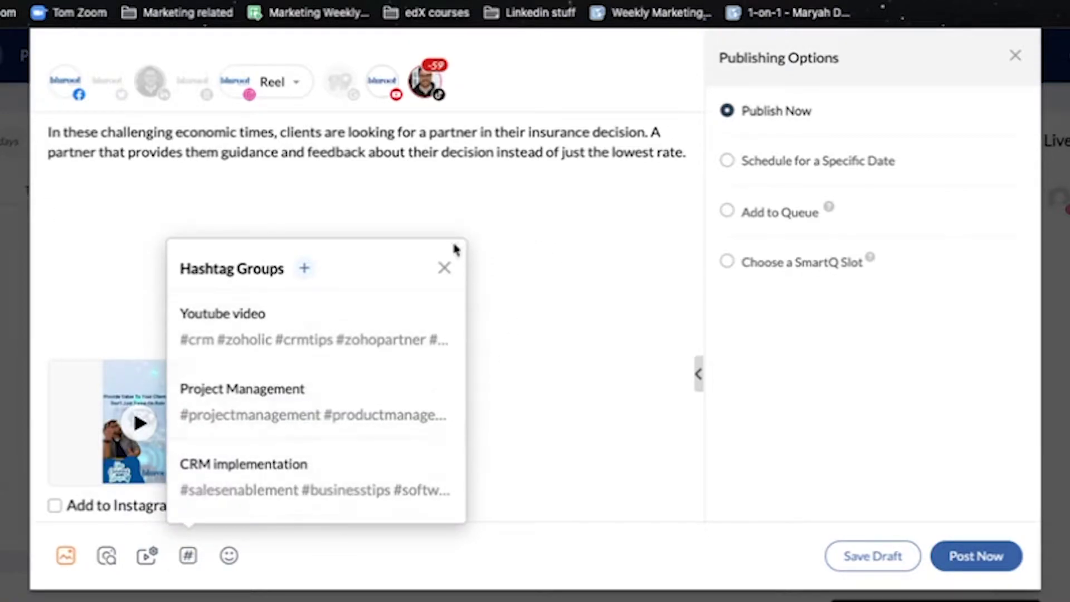
click(444, 268)
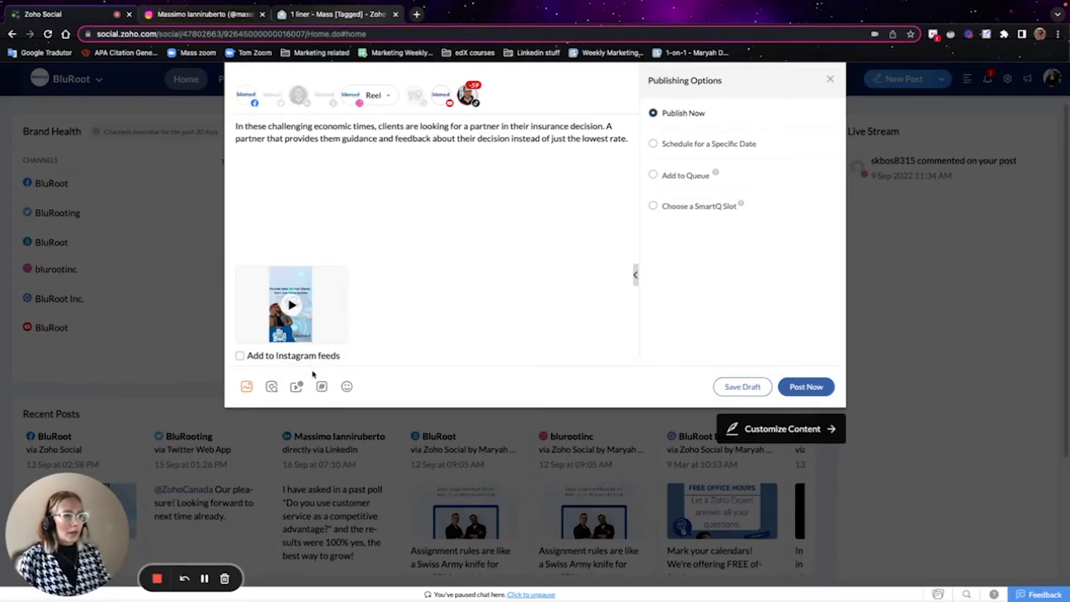
click(321, 386)
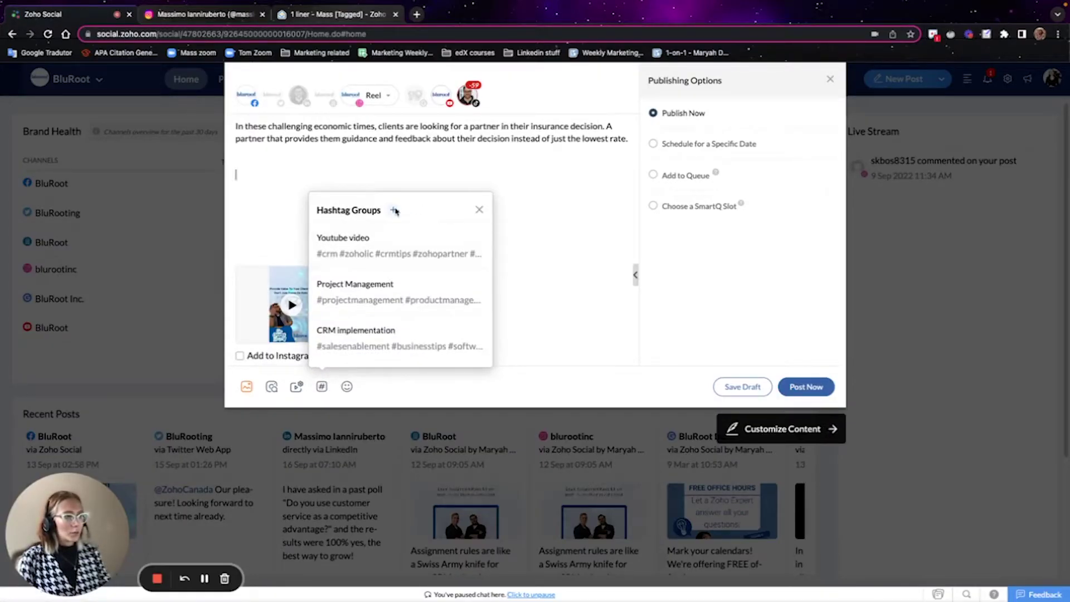
click(393, 209)
text(Insurance)
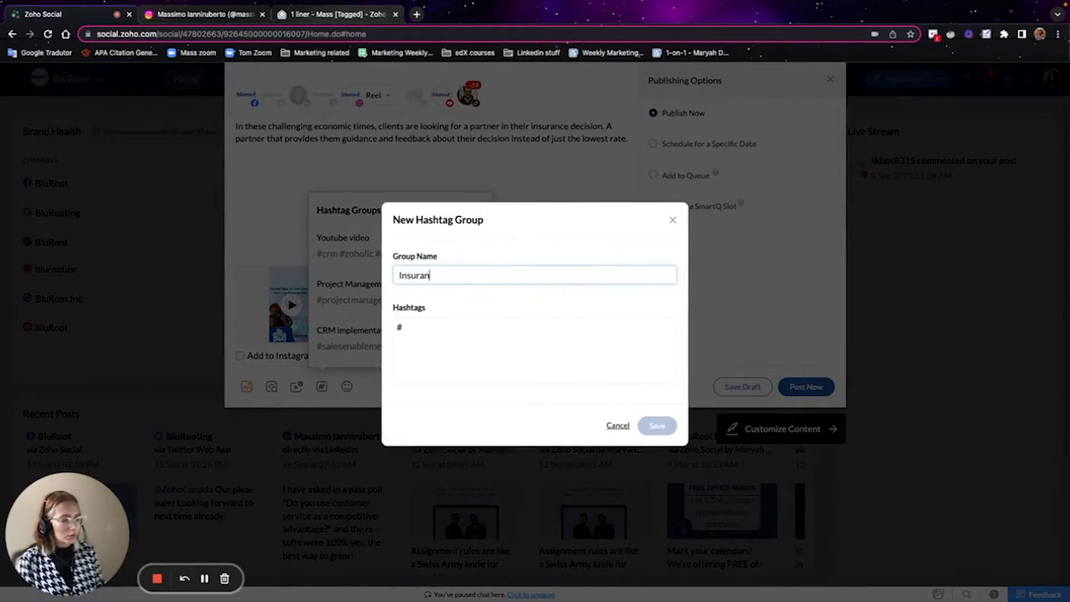
click(458, 336)
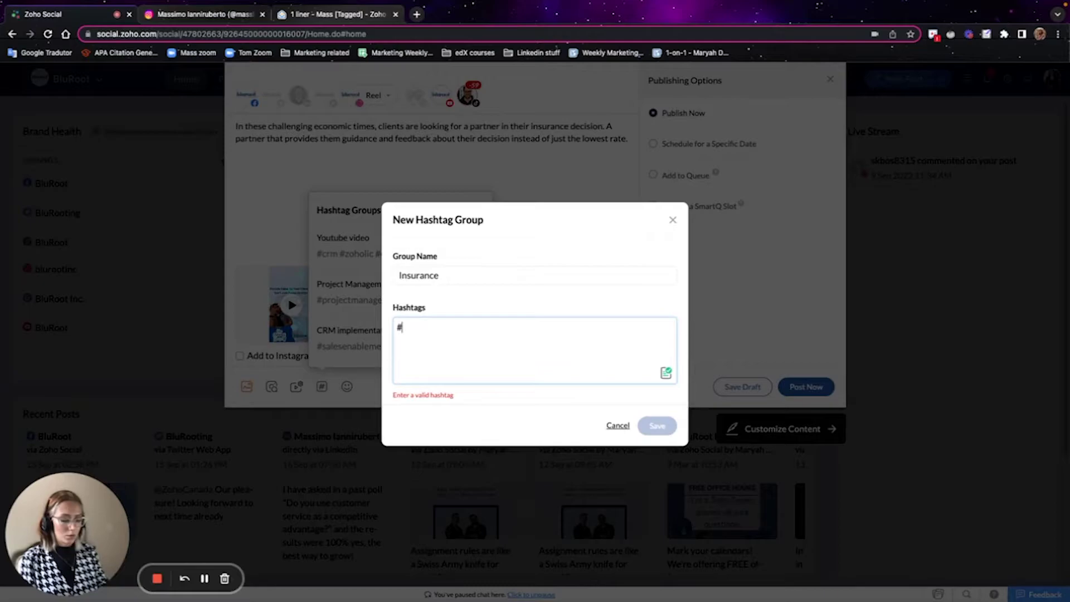
key(ctrl+v)
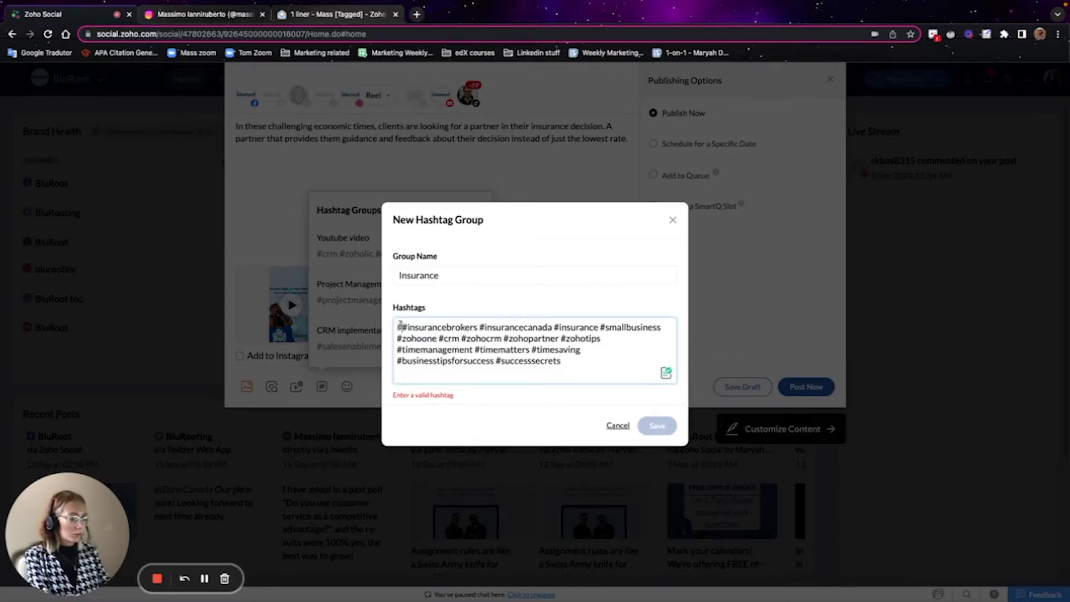
click(400, 327)
key(BackSpace)
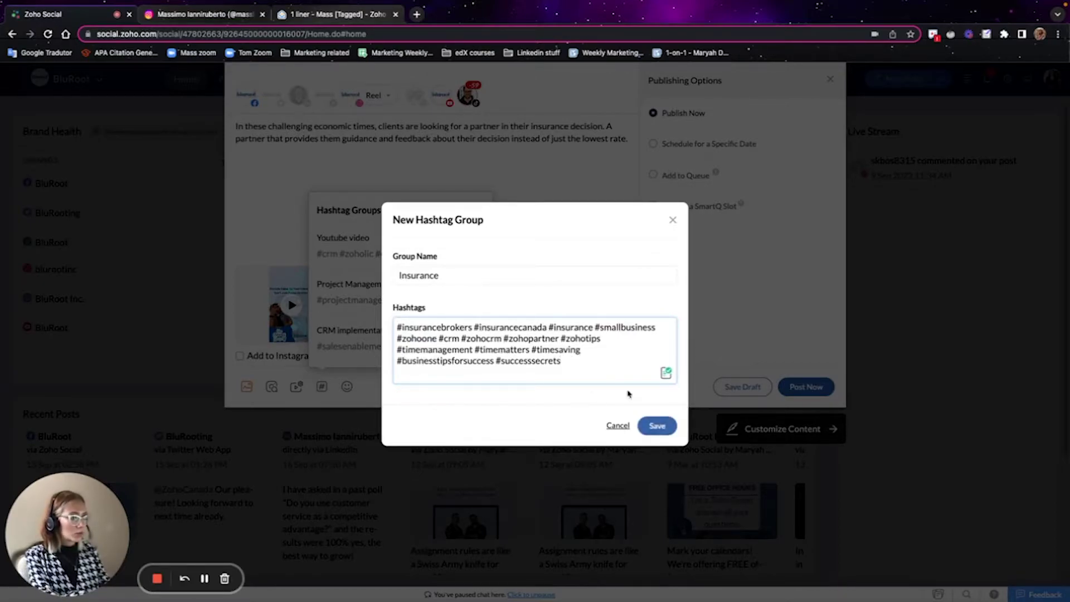
click(663, 427)
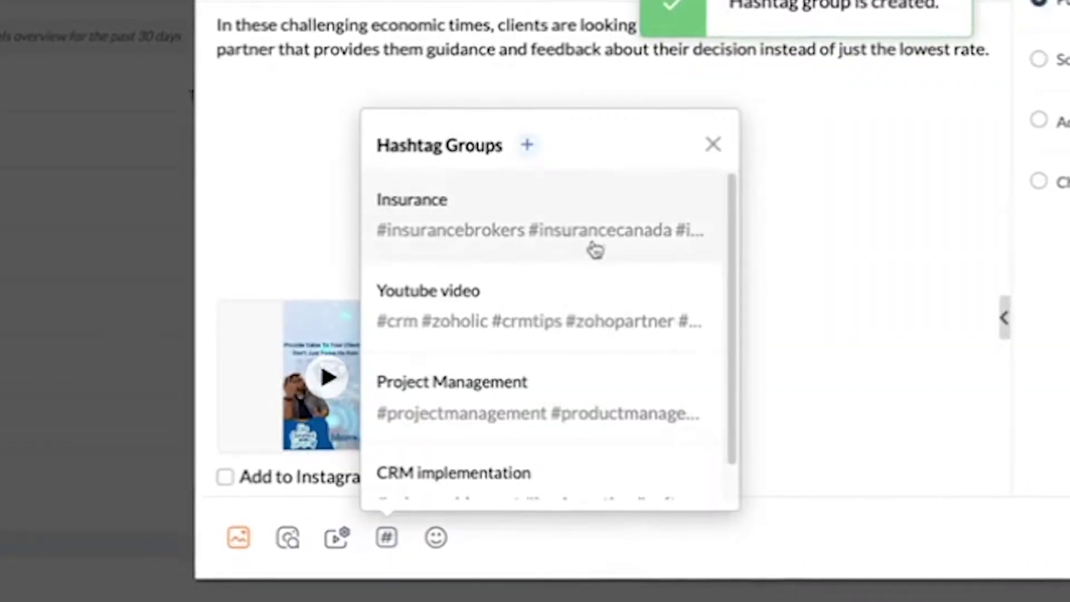
- Insert the Insurance hashtag group below the caption and remove the blank lines before it
scroll(434, 333, down, 1)
scroll(535, 232, up, 1)
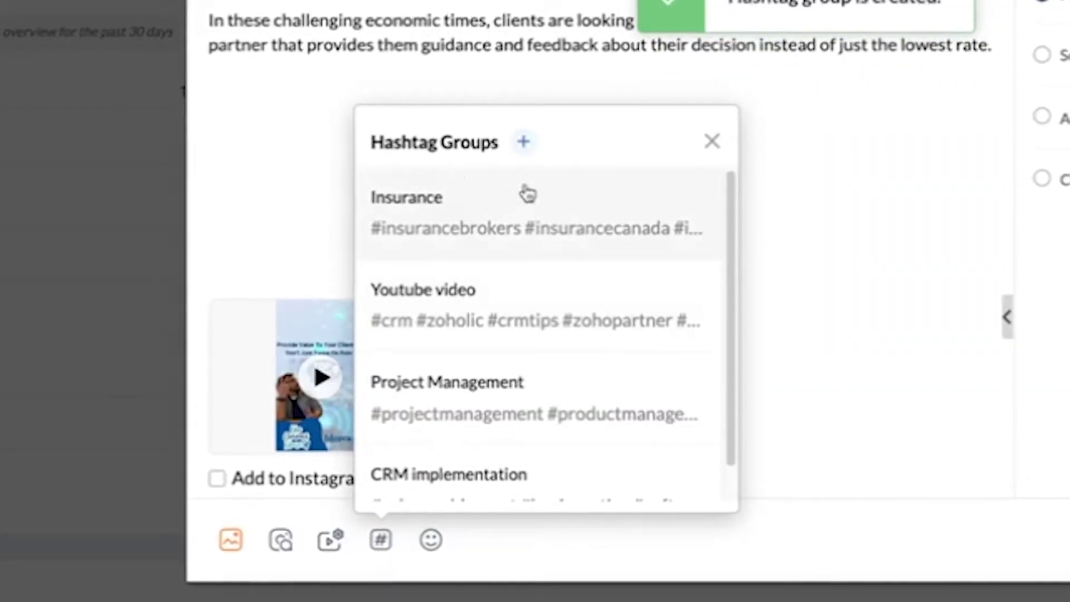
click(503, 221)
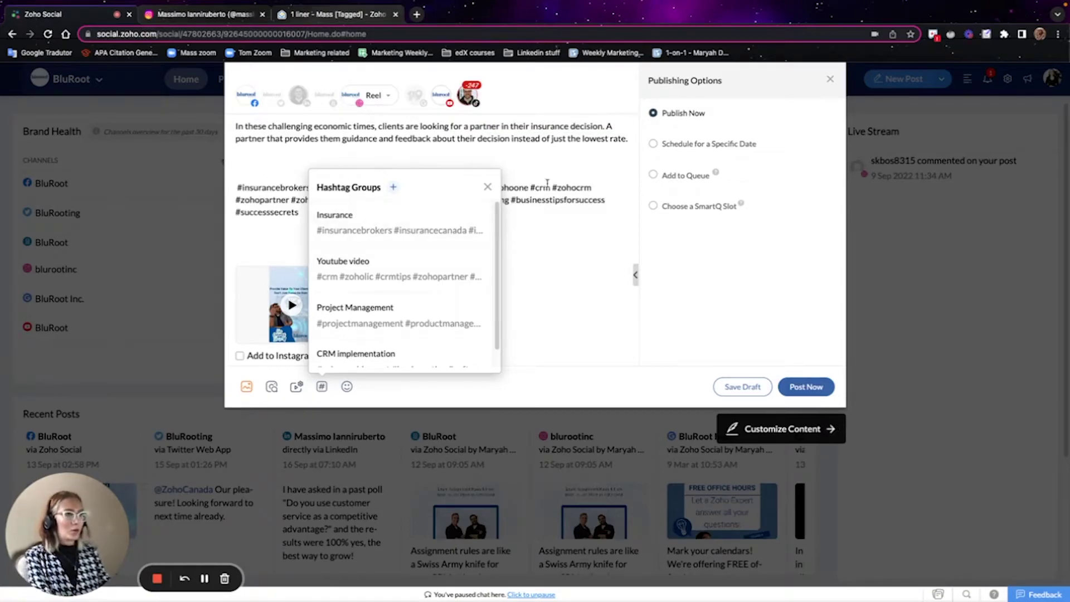
click(487, 187)
key(BackSpace)
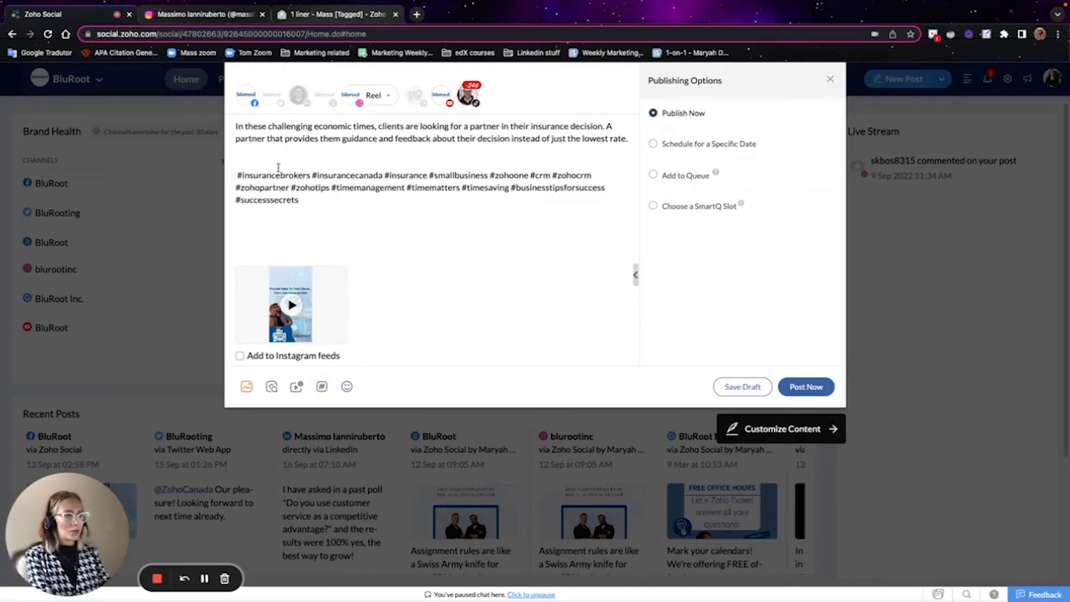
key(Delete)
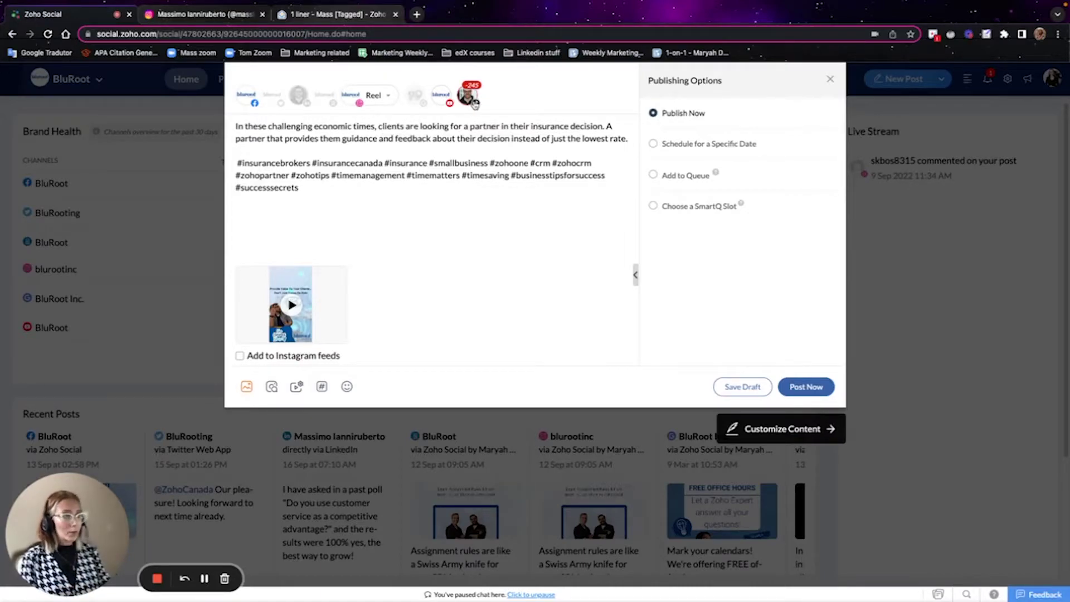
- Deselect TikTok from the post's channels and delete the leading space before the hashtags
click(472, 101)
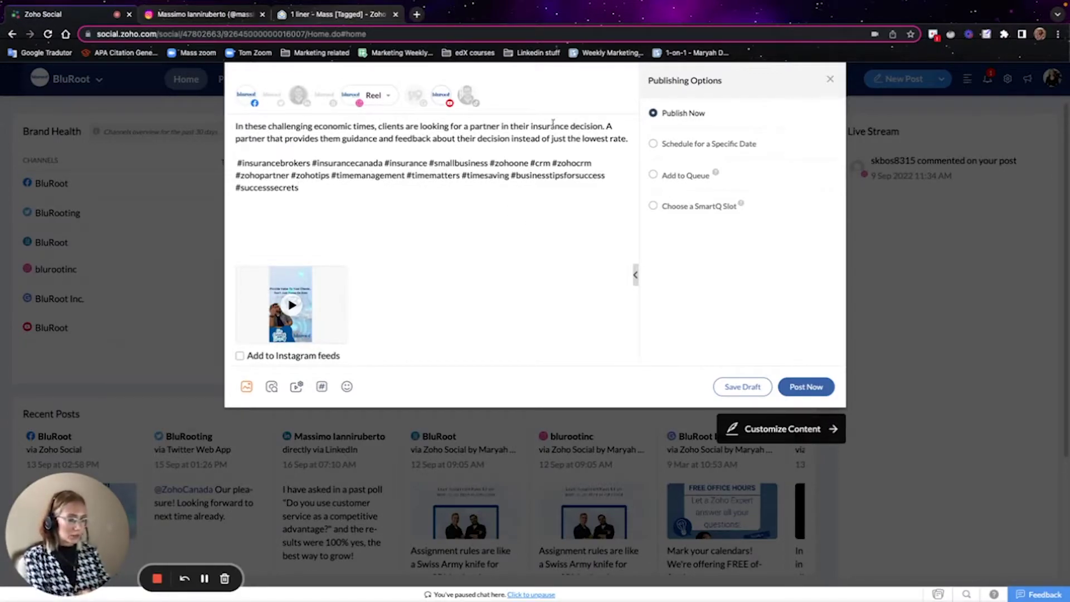
click(235, 163)
key(Delete)
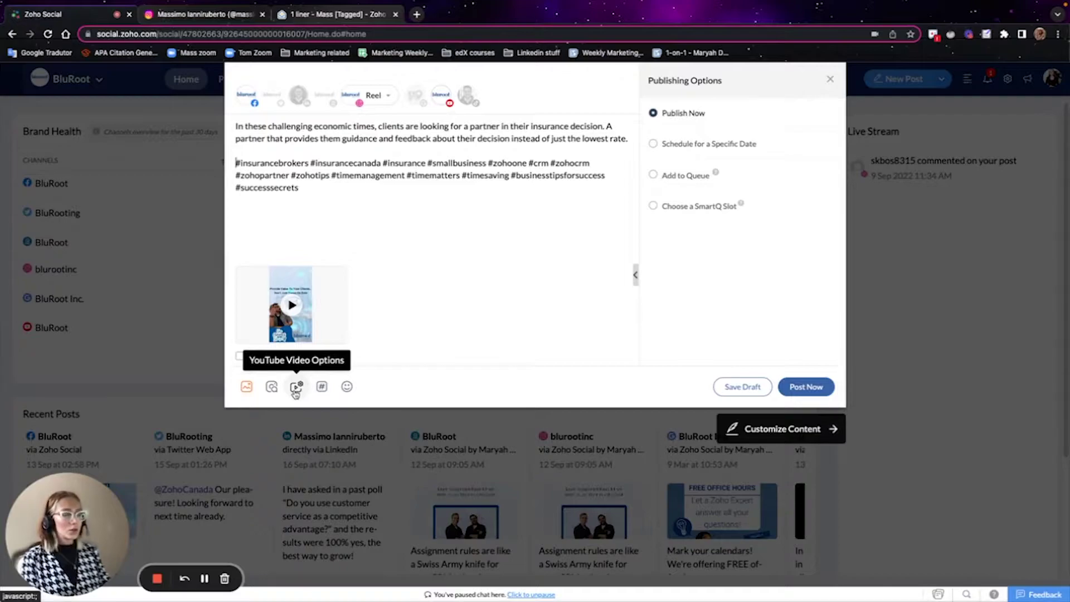
- Mark the YouTube upload as a Short and delete '_edited.mp4' from its title
click(295, 387)
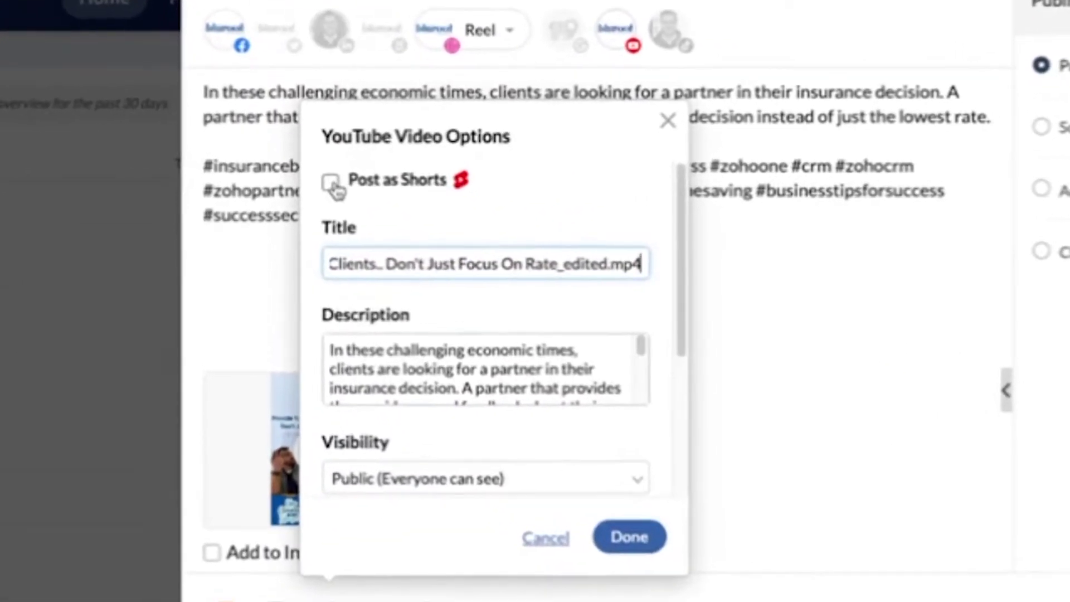
click(304, 174)
click(333, 184)
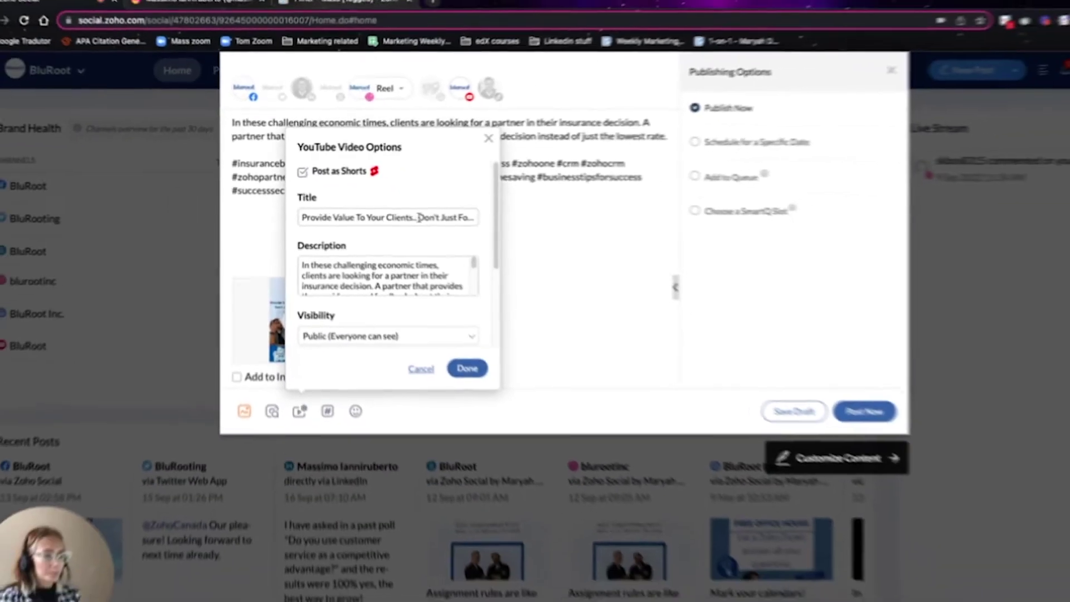
click(449, 217)
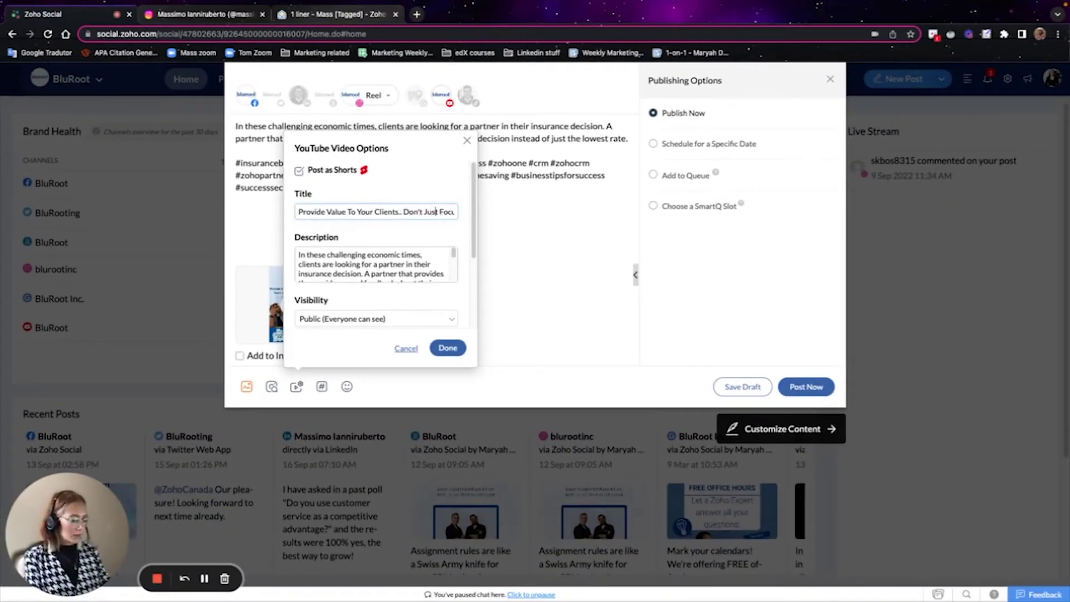
key(End)
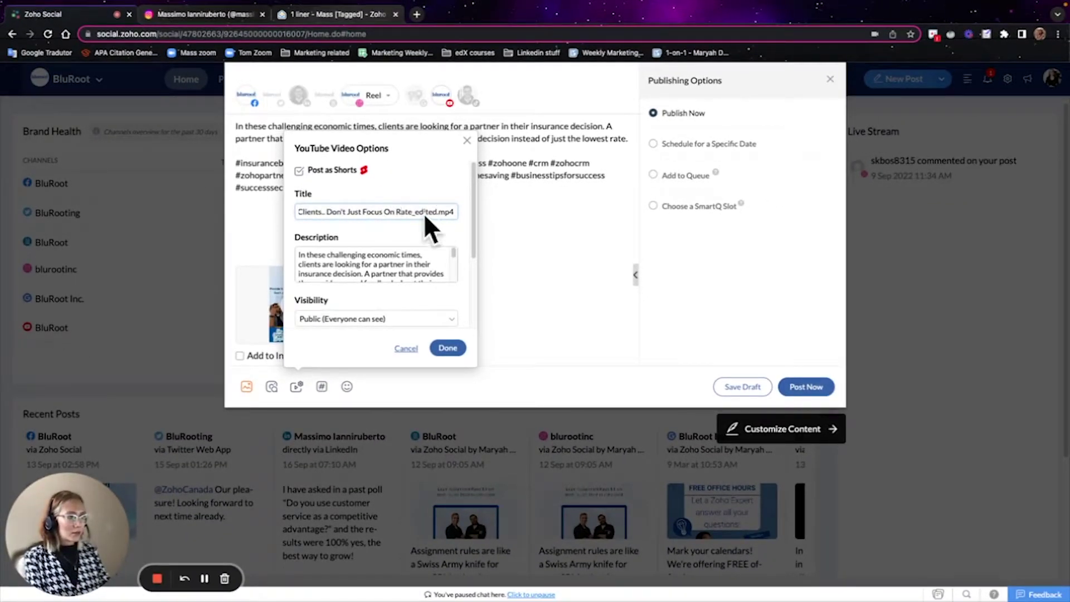
drag(414, 212, 456, 213)
key(BackSpace)
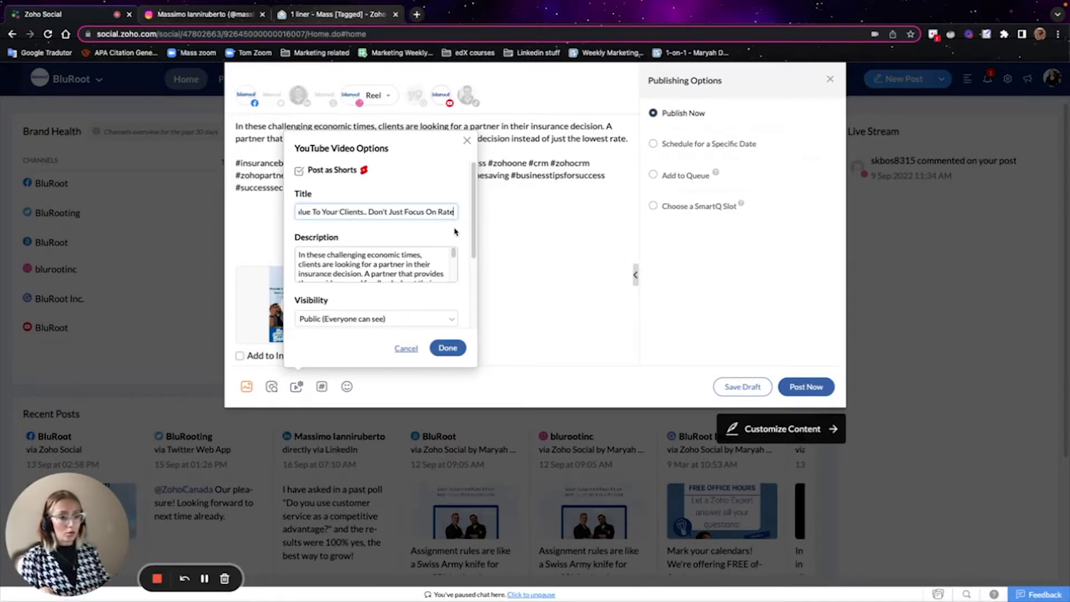
- Set the YouTube category to Howto & Style and confirm the video options
scroll(417, 260, down, 5)
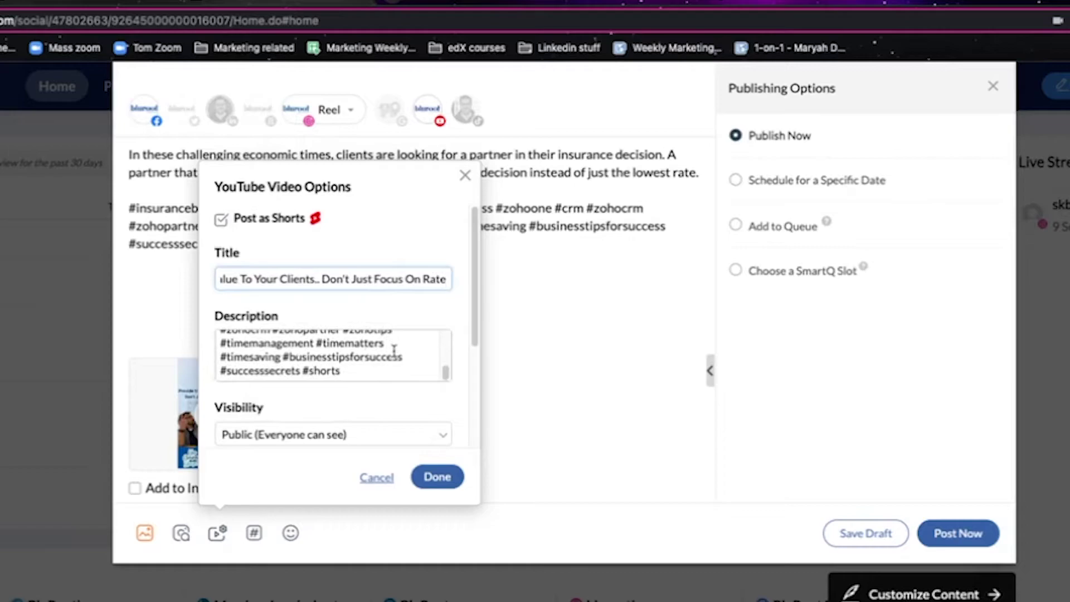
scroll(390, 363, down, 3)
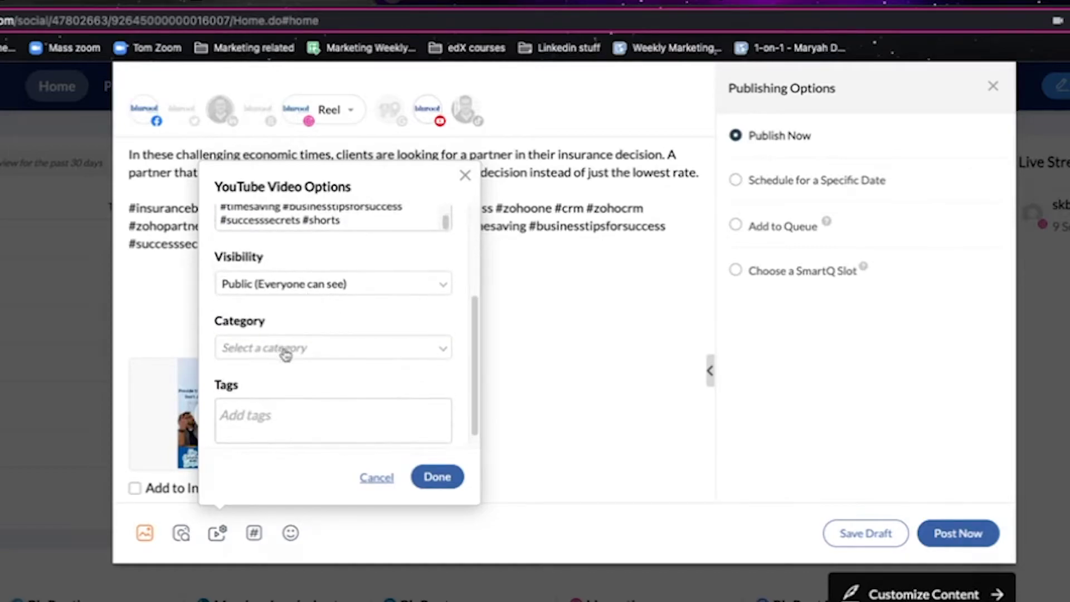
click(286, 351)
text(HOW)
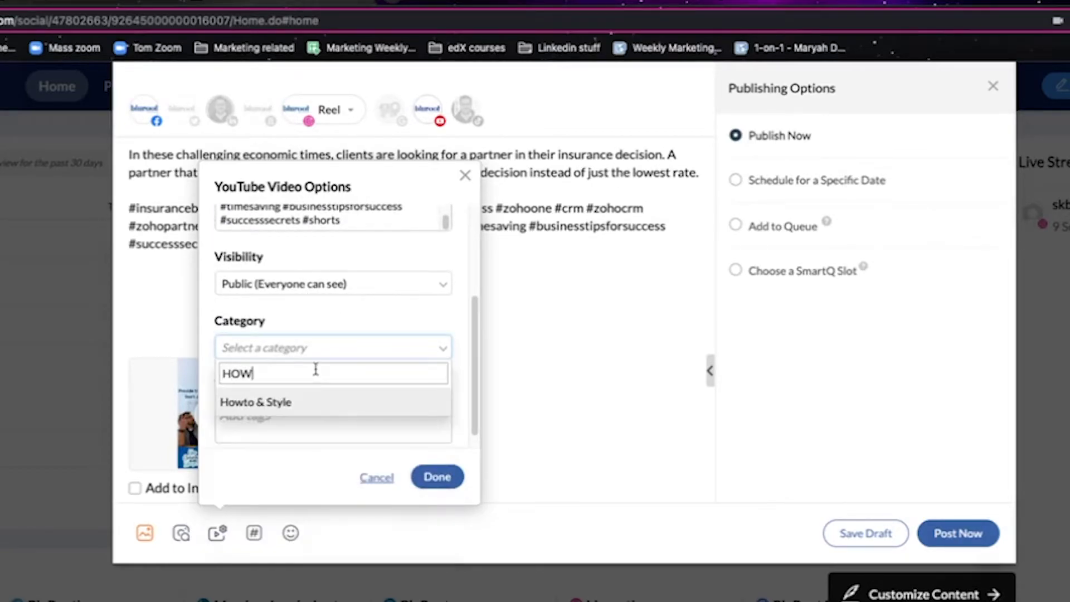
click(287, 401)
scroll(334, 396, down, 1)
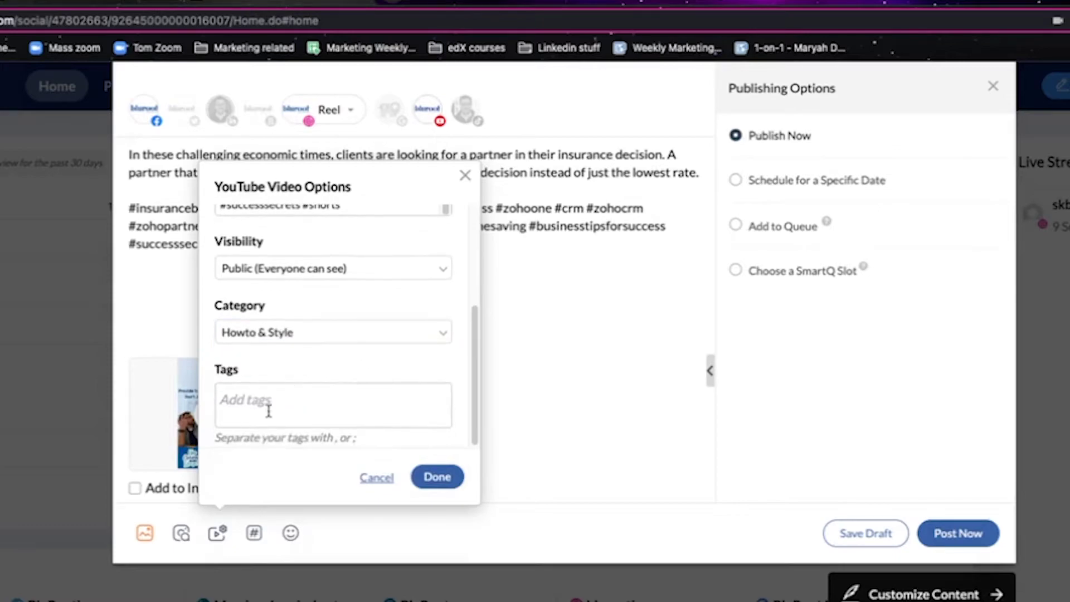
click(304, 407)
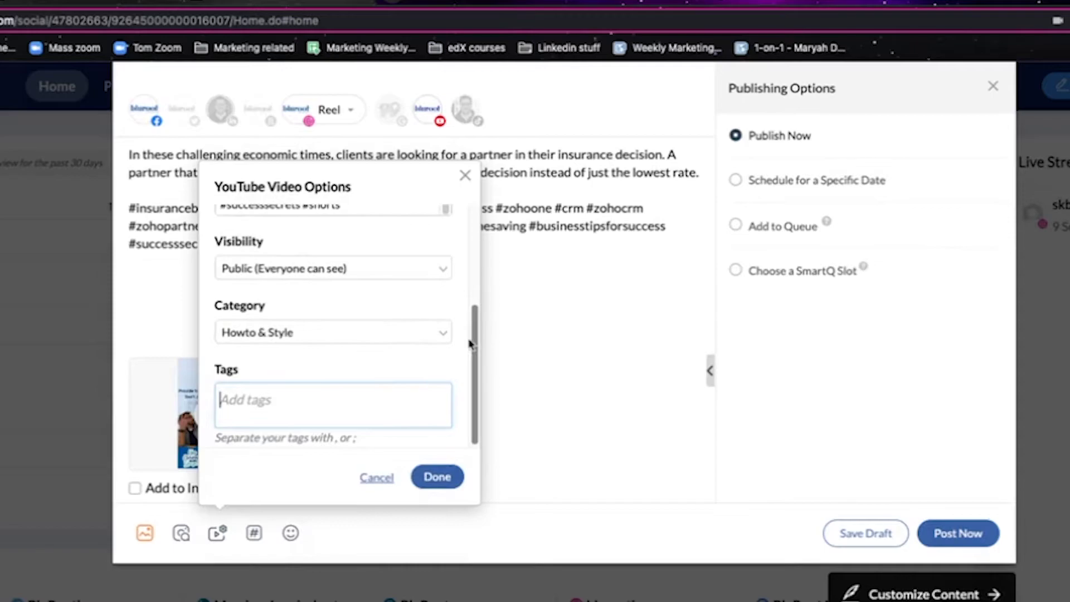
scroll(468, 334, up, 1)
click(440, 477)
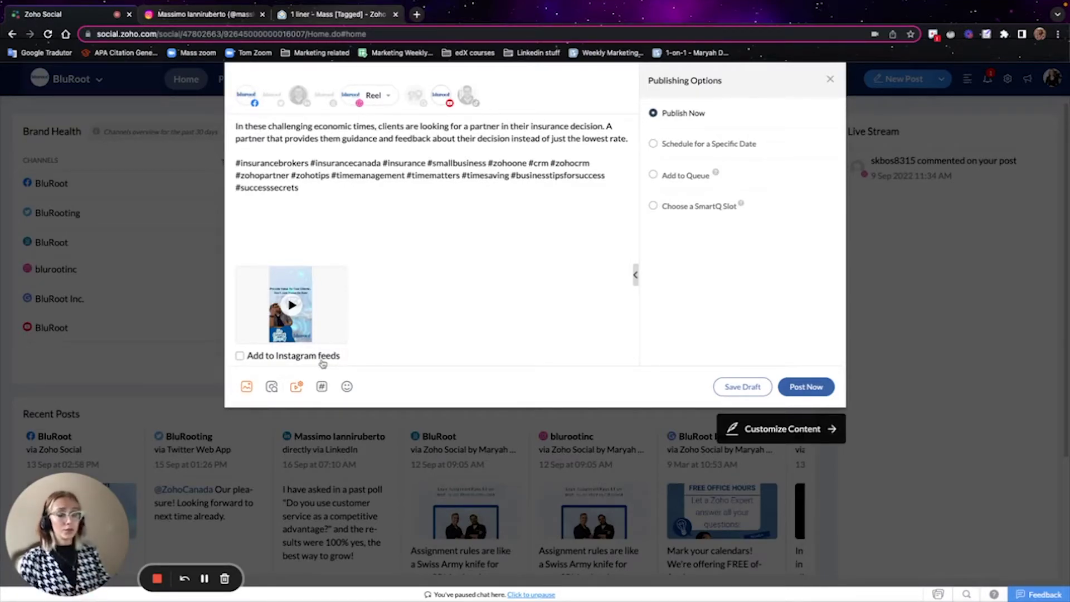
- Add the Reel to Instagram feeds and publish the post immediately
click(239, 356)
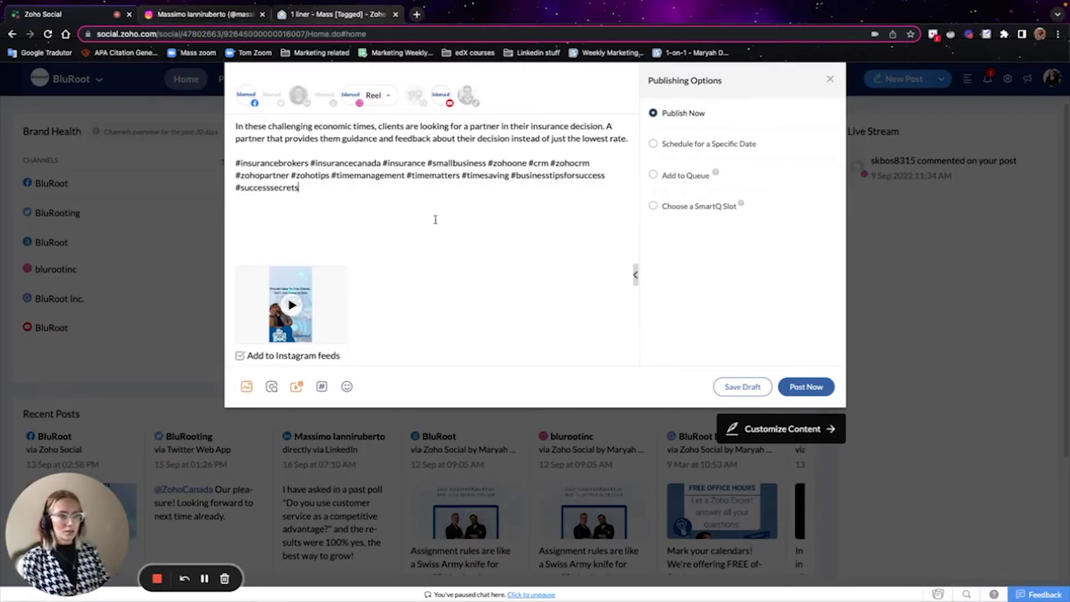
click(806, 387)
scroll(77, 305, down, 3)
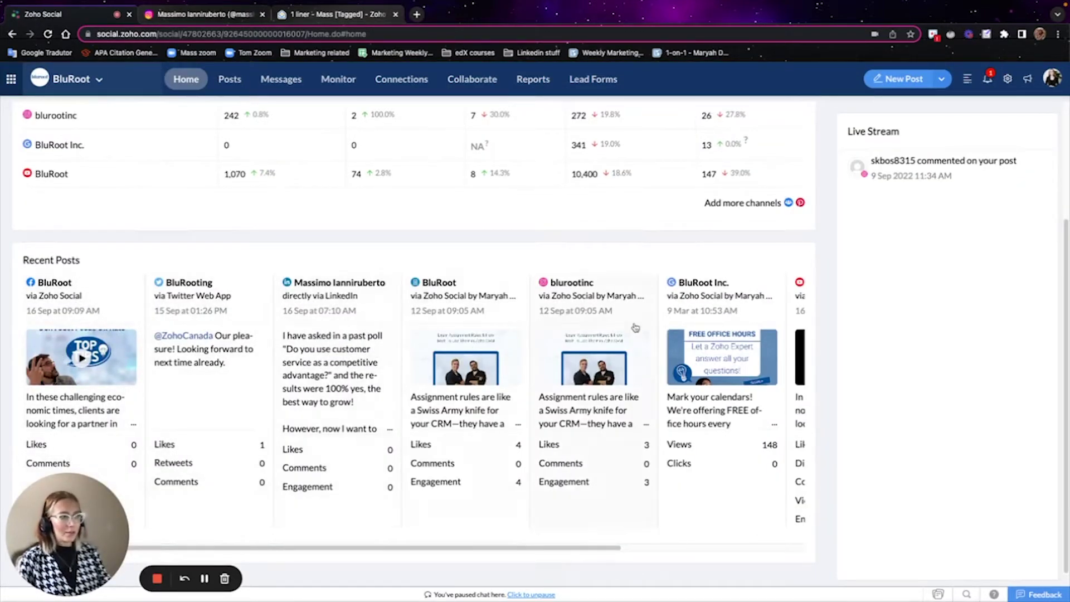
- View the bluerootinc post card's details in Recent Posts, then close the panel
click(616, 310)
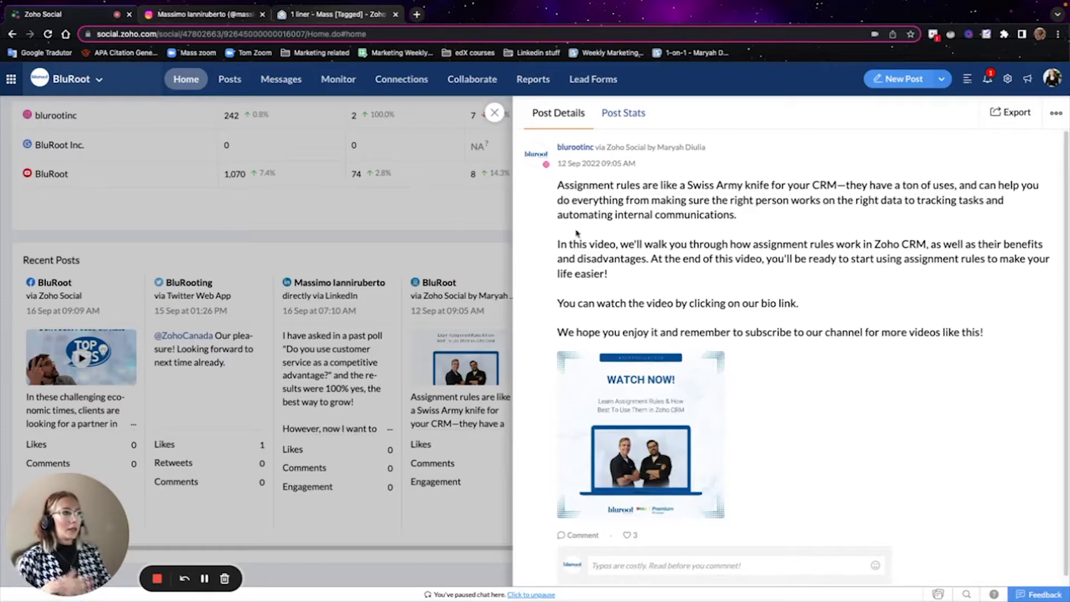
click(484, 209)
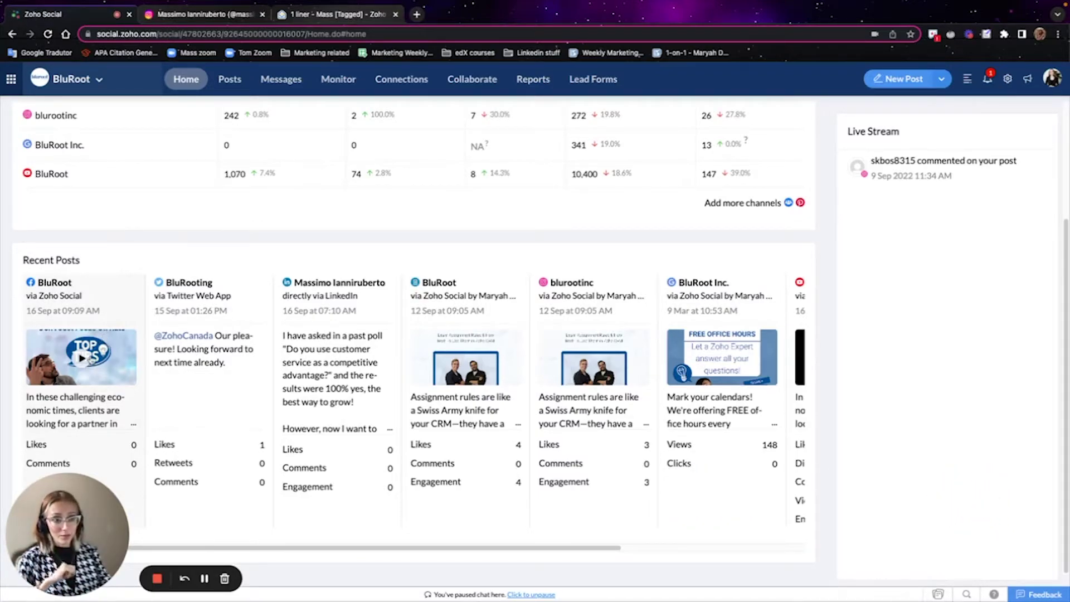
- Reuse the new BluRoot insurance post via Edit as New Post, dismissing the Twitter hashtag warning
click(117, 297)
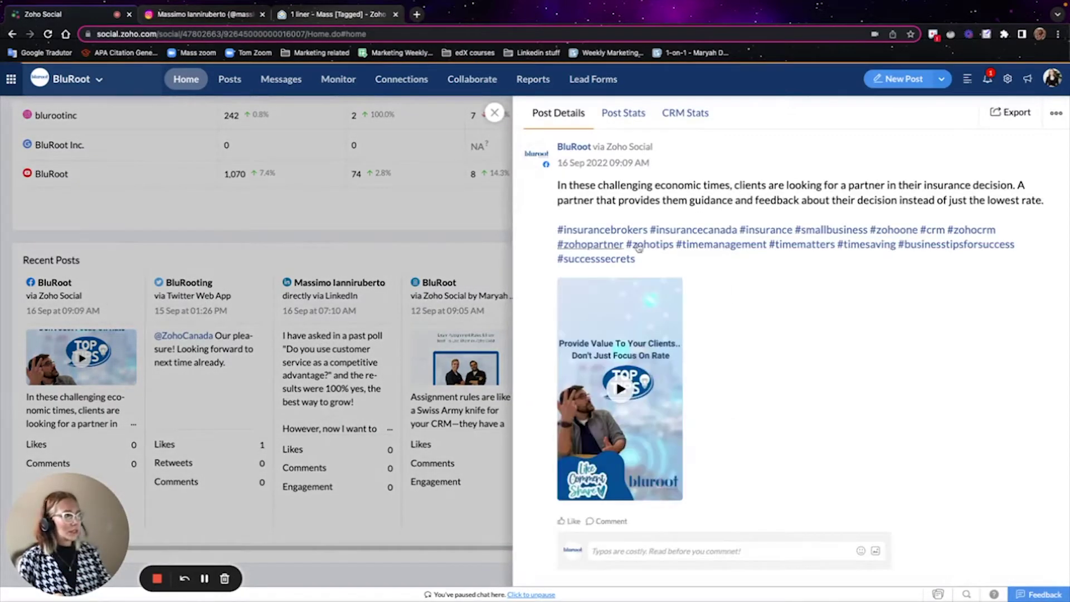
click(1057, 114)
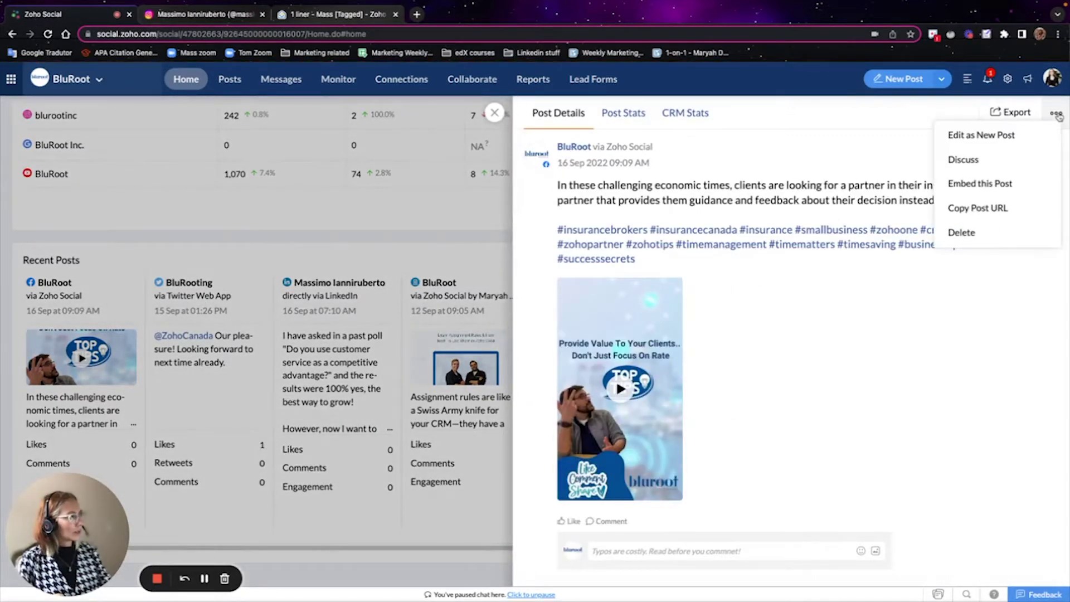
click(986, 140)
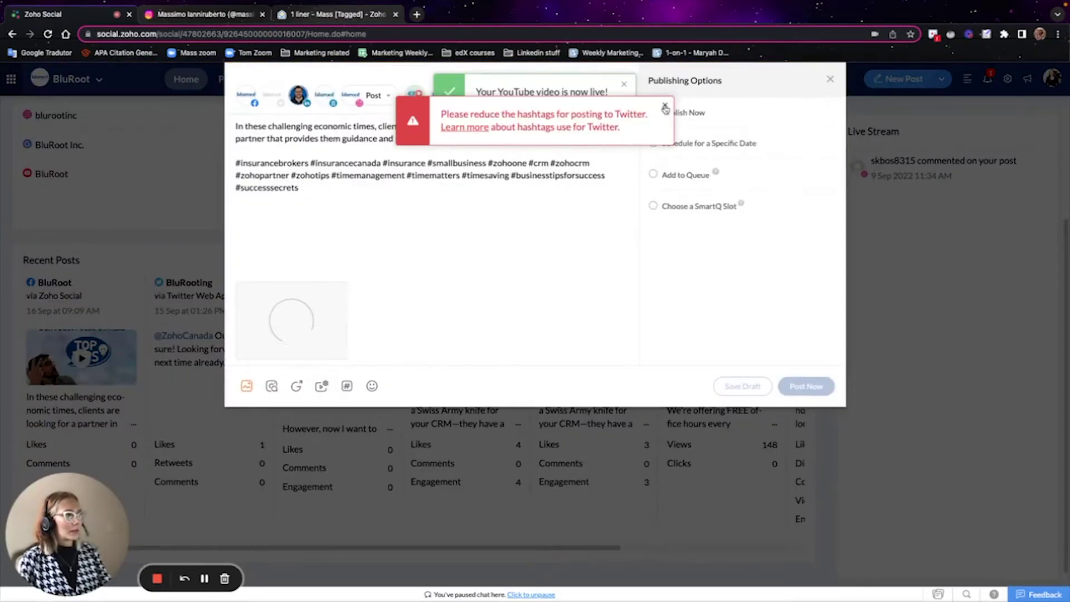
click(665, 106)
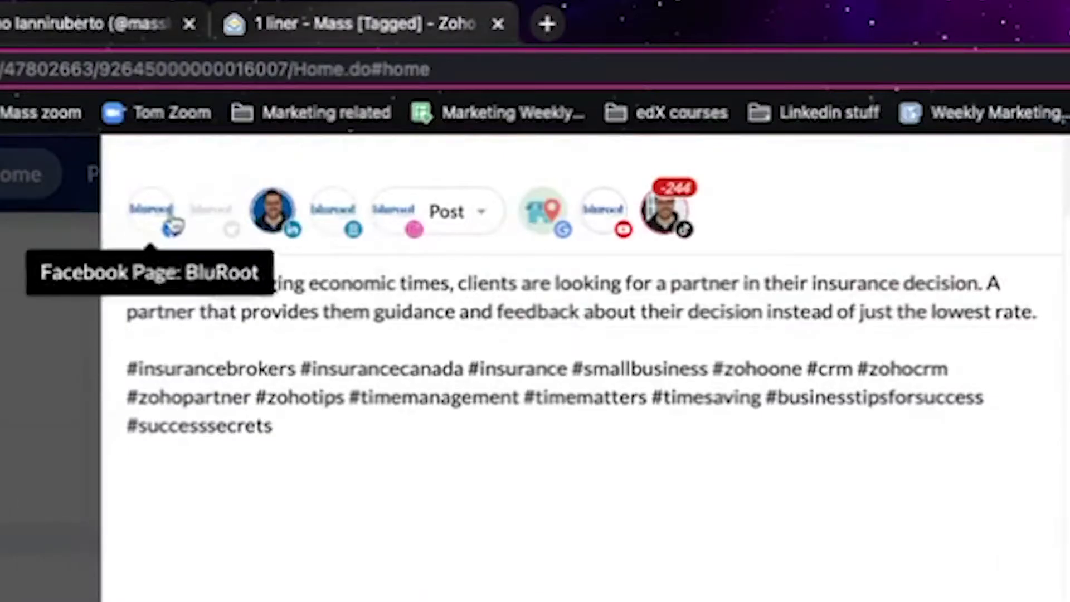
- Deselect Facebook, LinkedIn, Instagram, Google My Business and YouTube so only TikTok remains
click(167, 217)
click(272, 212)
click(333, 214)
click(393, 215)
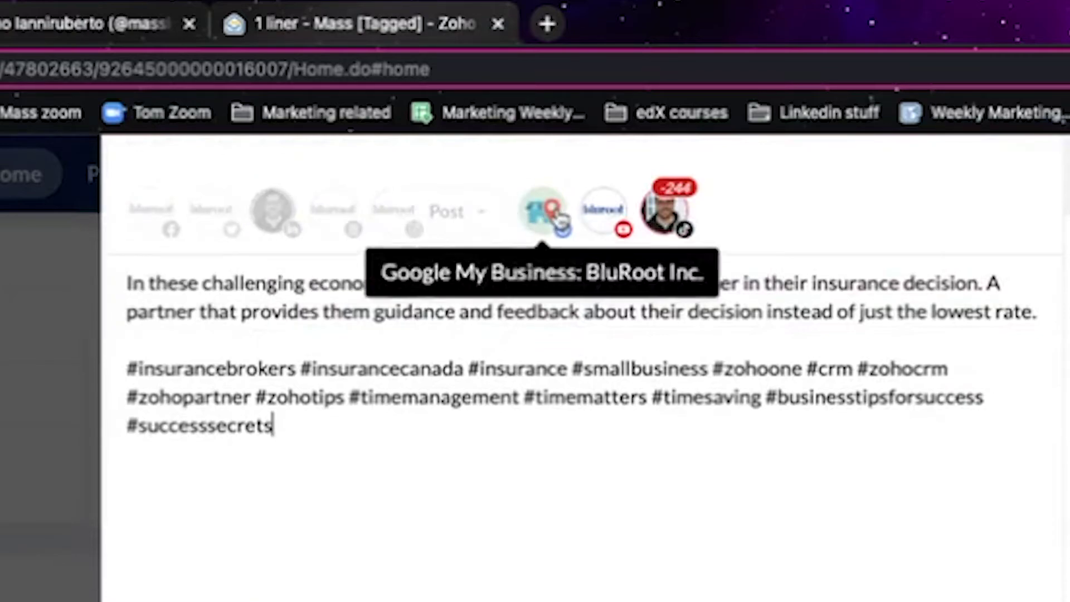
click(559, 218)
click(601, 218)
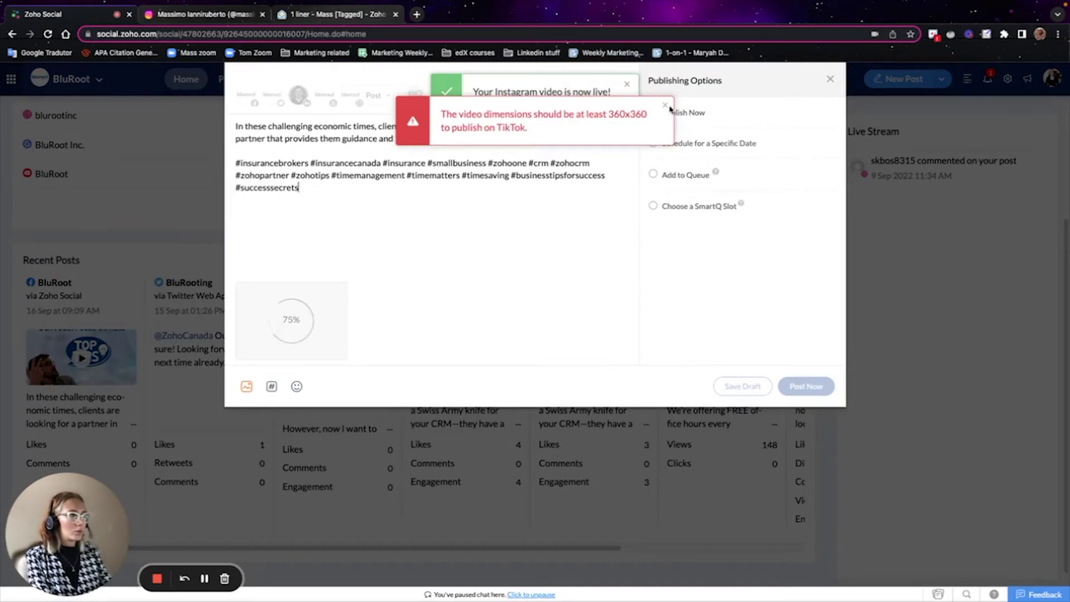
click(667, 106)
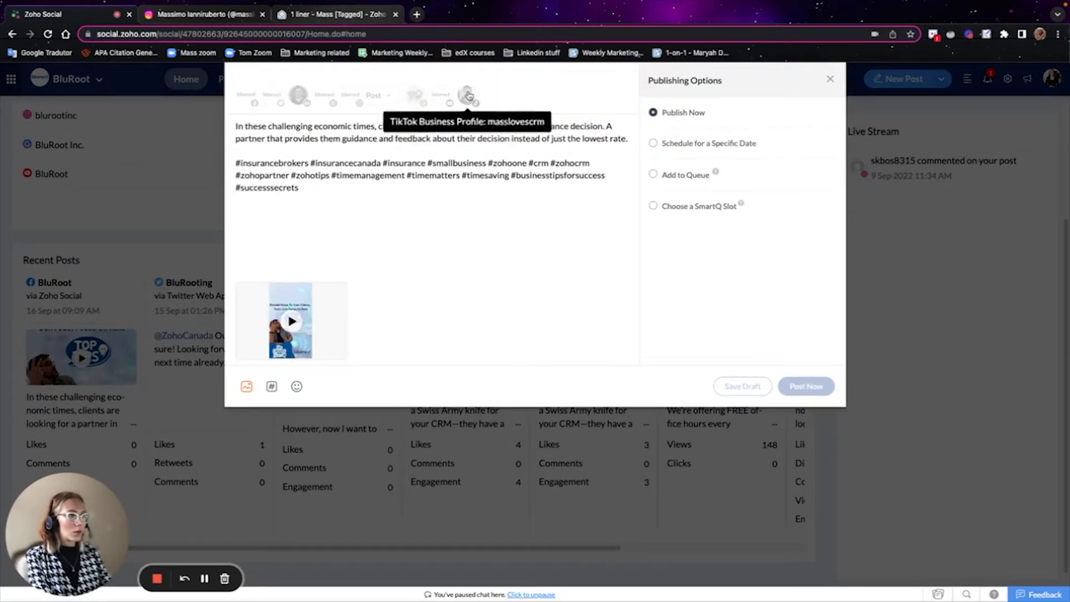
click(436, 98)
click(435, 100)
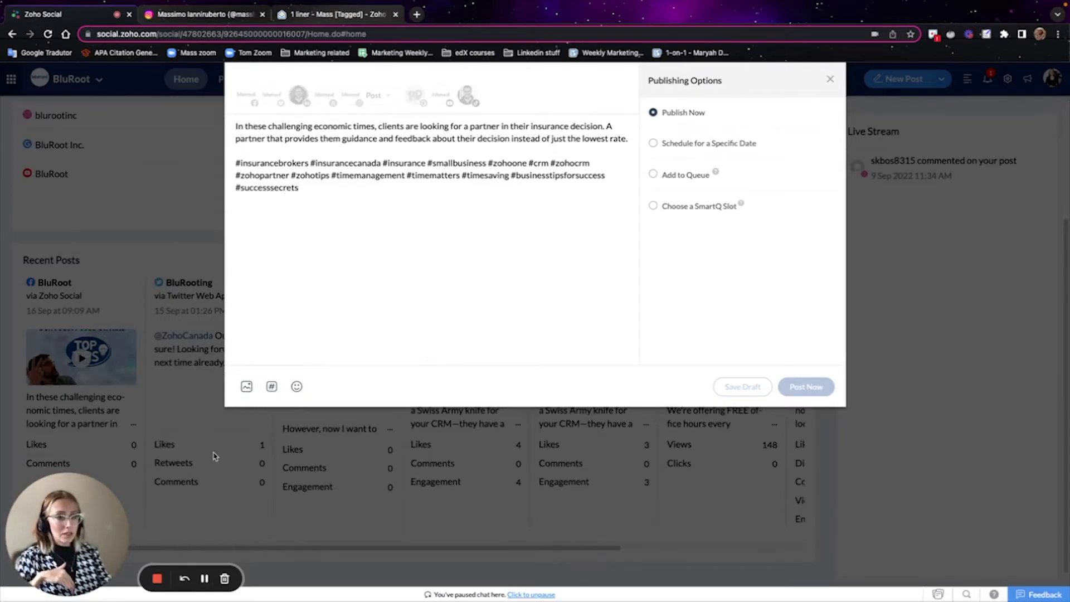
- Reattach the 'Provide Value...' 1080 x 1920 video from the Media Library to the TikTok post
click(246, 386)
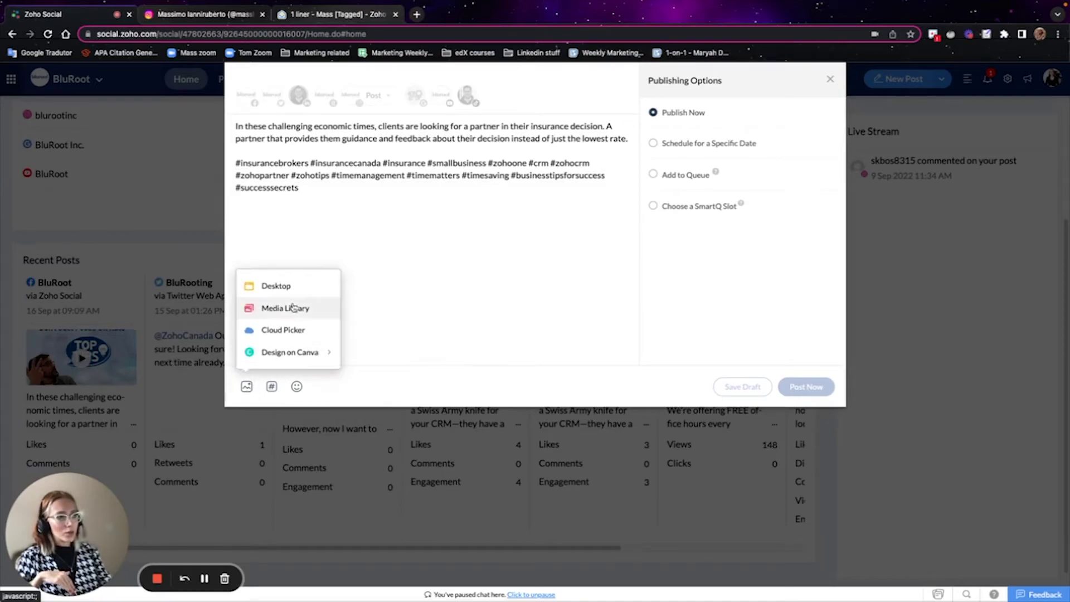
click(290, 310)
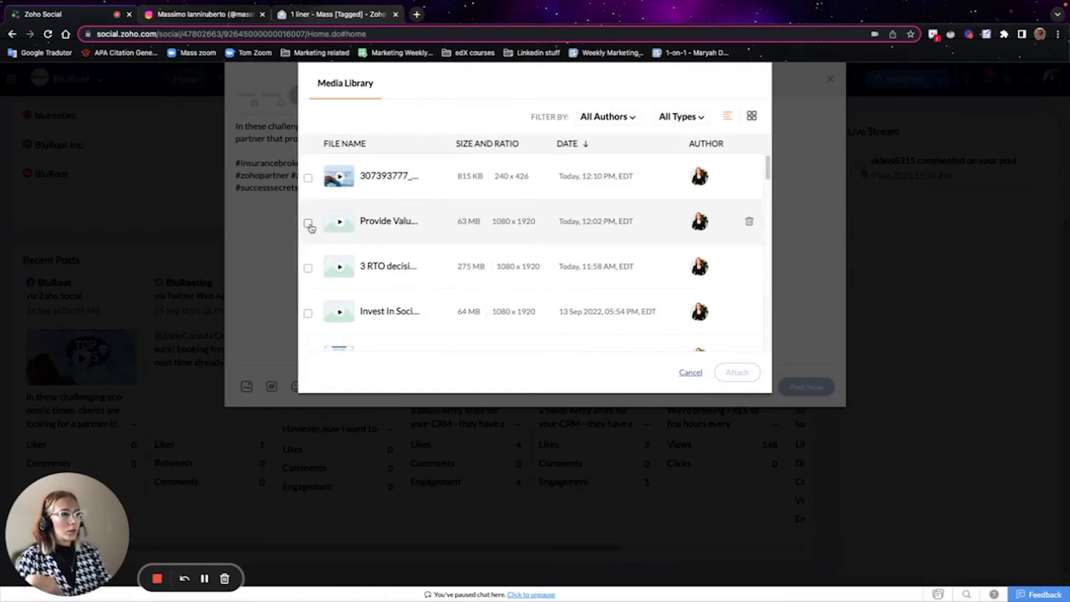
click(309, 226)
click(728, 373)
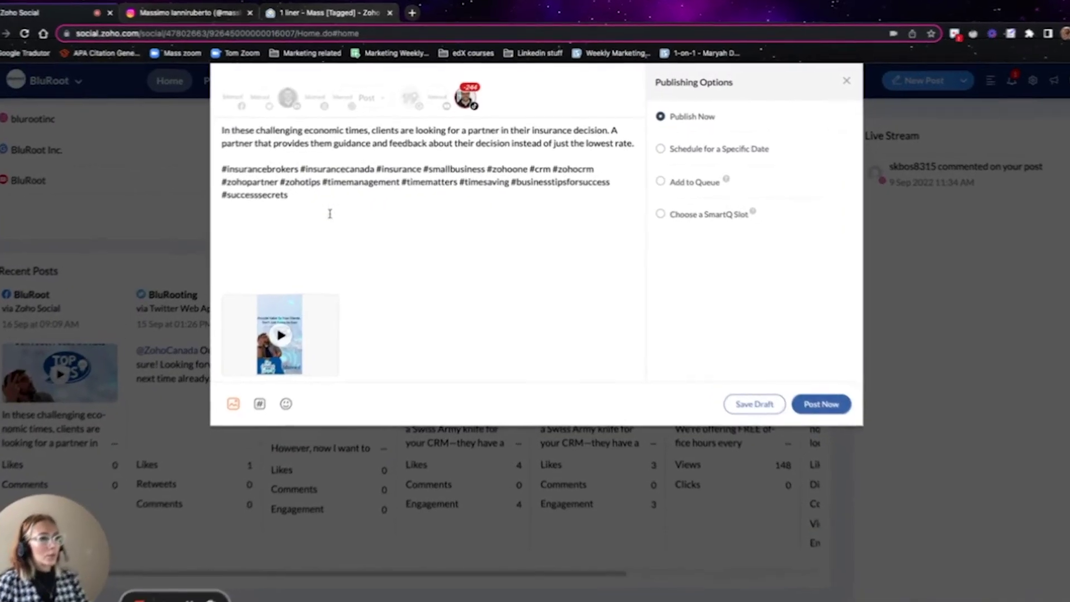
- Replace the first paragraph with 'Educate your clients and be their partner... Or you will lose them', fixing 'loose' and capitalising 'Or'
drag(638, 143, 241, 124)
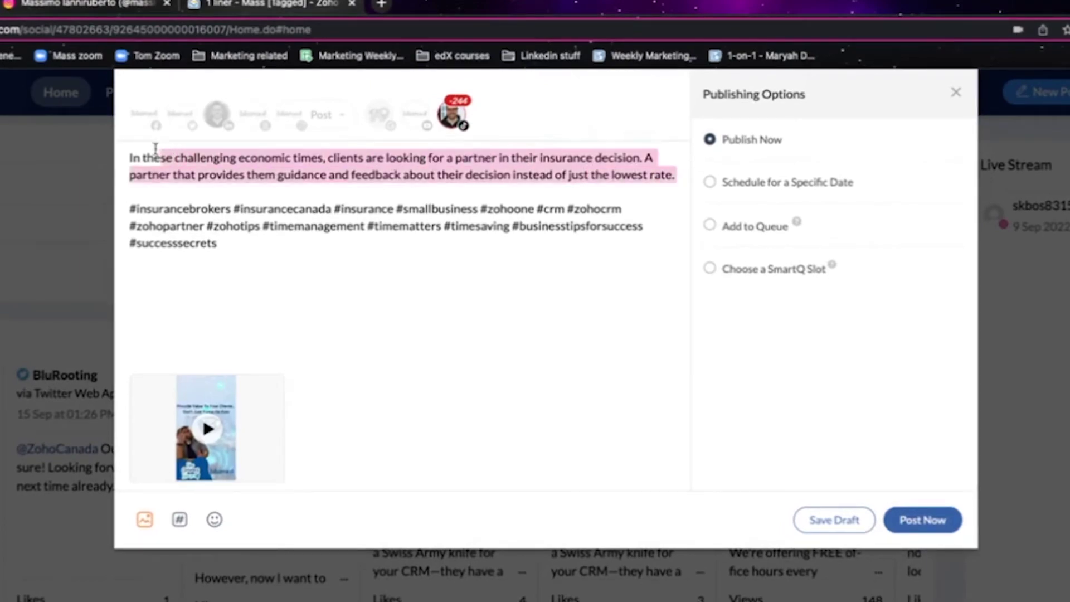
text(Educate your clients and be their partner.. or you will loose them)
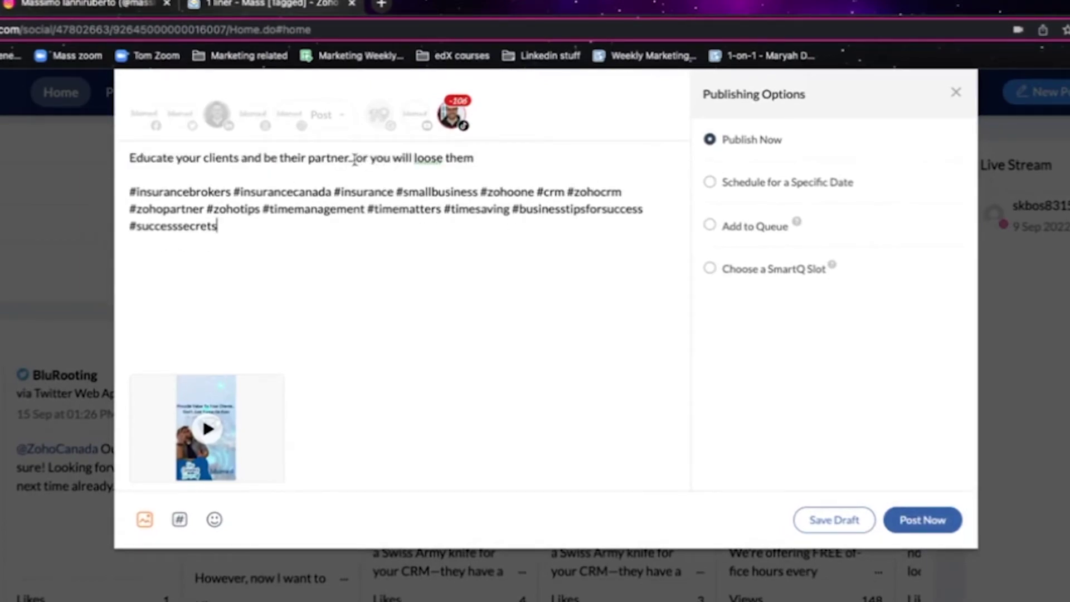
right_click(429, 158)
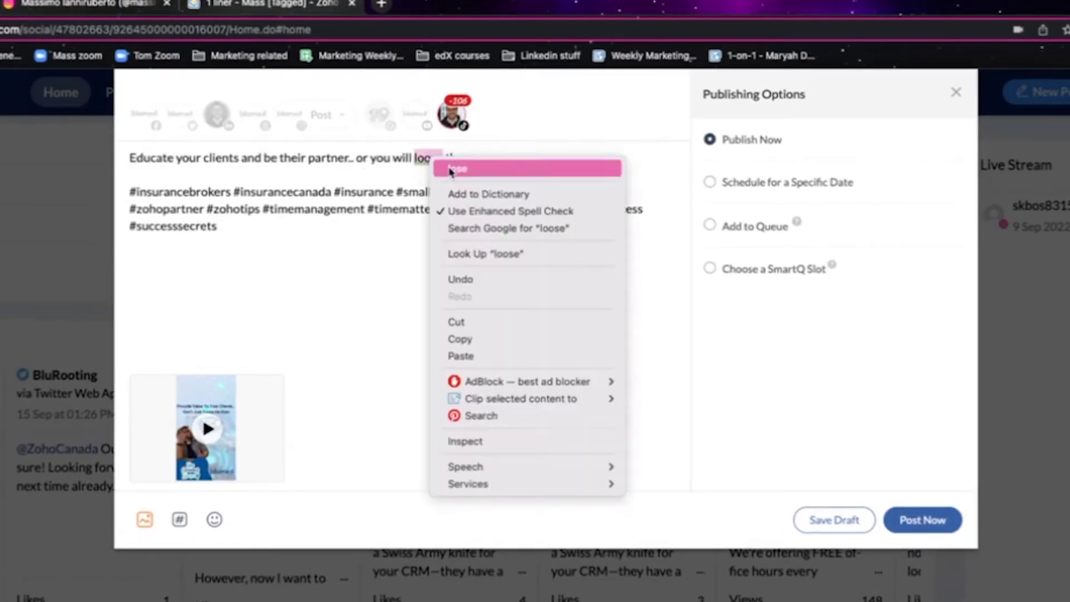
click(445, 166)
click(356, 158)
text(.)
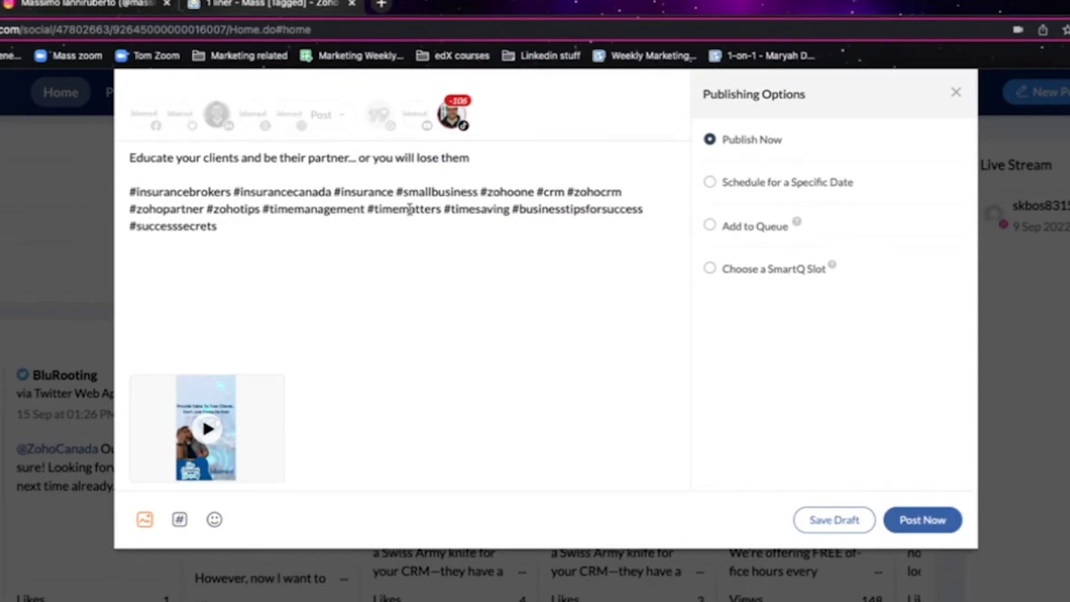
key(Delete)
text(O)
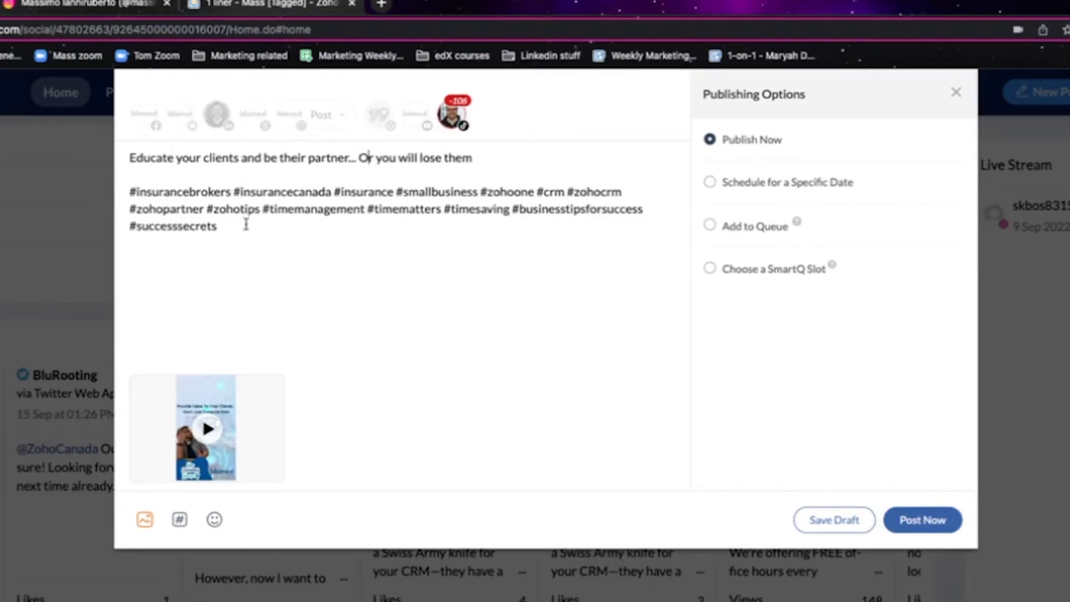
- Delete the trailing hashtags so the list ends at #crm, leaving six
key(BackSpace)
key(BackSpace)
key(BackSpace)
key(BackSpace)
key(BackSpace)
key(BackSpace)
key(BackSpace)
key(BackSpace)
key(BackSpace)
key(BackSpace)
key(BackSpace)
key(BackSpace)
key(BackSpace)
key(BackSpace)
key(BackSpace)
key(BackSpace)
key(BackSpace)
key(BackSpace)
key(BackSpace)
key(BackSpace)
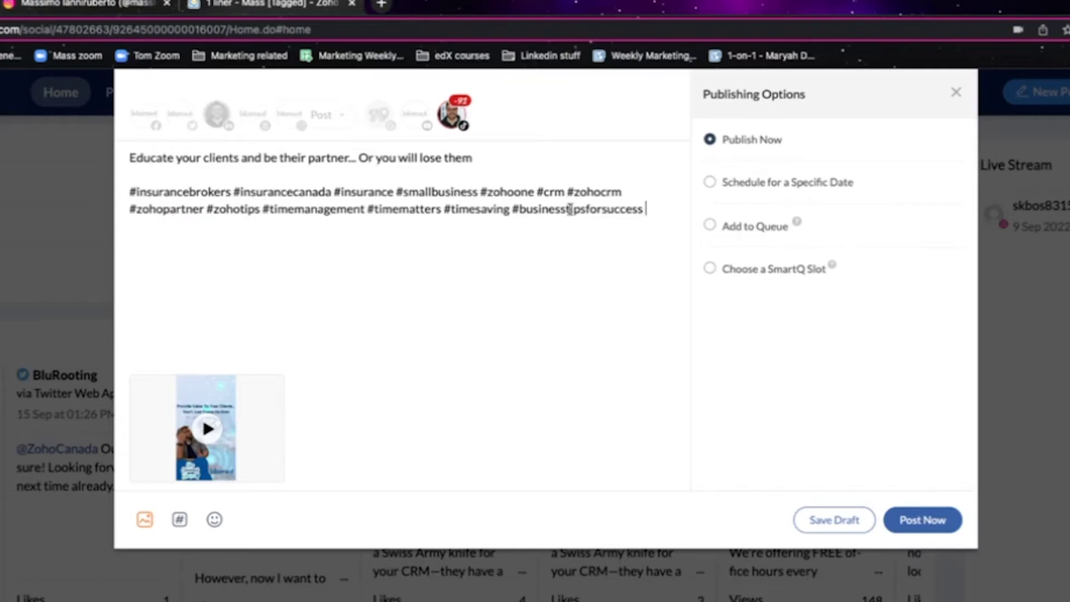
key(BackSpace)
key(BackSpace)
key(BackSpace)
key(BackSpace)
key(BackSpace)
key(BackSpace)
key(BackSpace)
key(BackSpace)
key(BackSpace)
key(BackSpace)
key(BackSpace)
key(BackSpace)
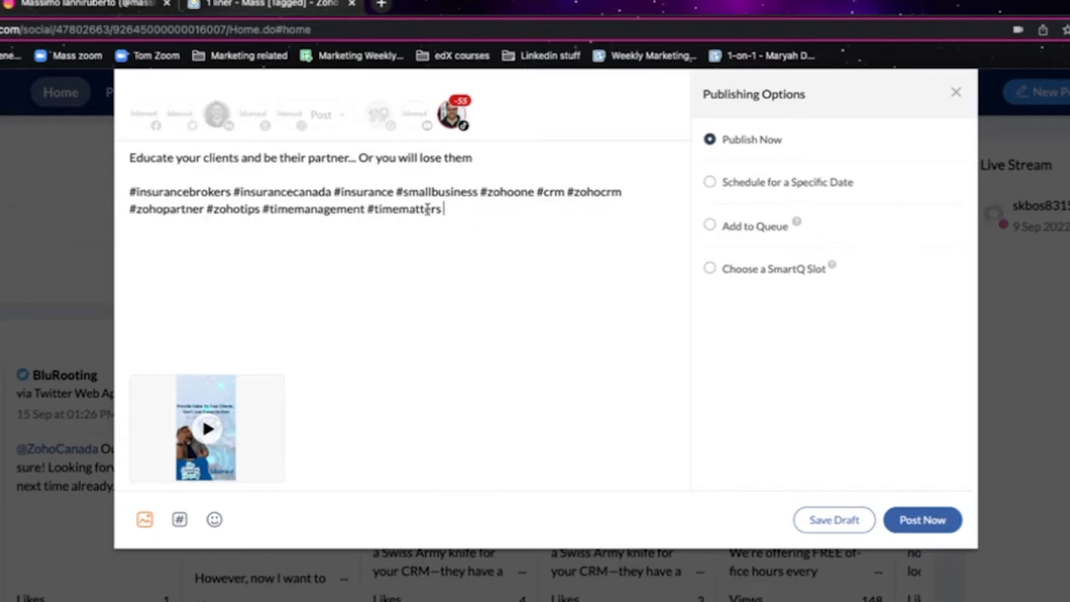
key(BackSpace)
key(BackSpace)
key(BackSpace)
key(BackSpace)
key(BackSpace)
key(BackSpace)
key(BackSpace)
key(BackSpace)
key(BackSpace)
key(BackSpace)
key(BackSpace)
key(BackSpace)
key(BackSpace)
key(BackSpace)
key(BackSpace)
key(BackSpace)
key(BackSpace)
key(BackSpace)
key(BackSpace)
key(BackSpace)
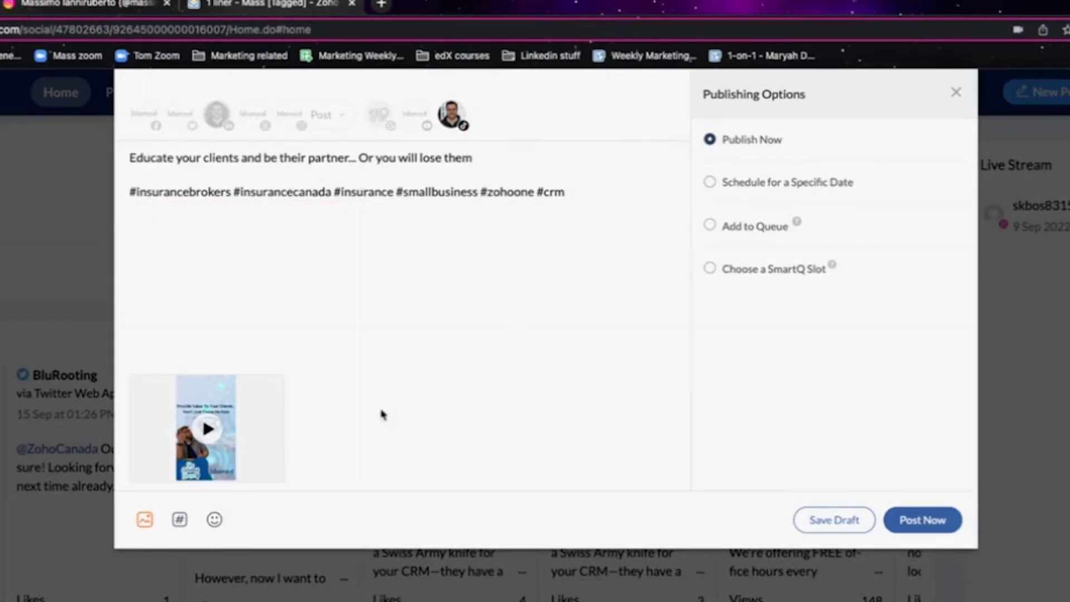
- Browse the saved hashtag groups without adding any, then publish the TikTok post with Post Now
click(179, 521)
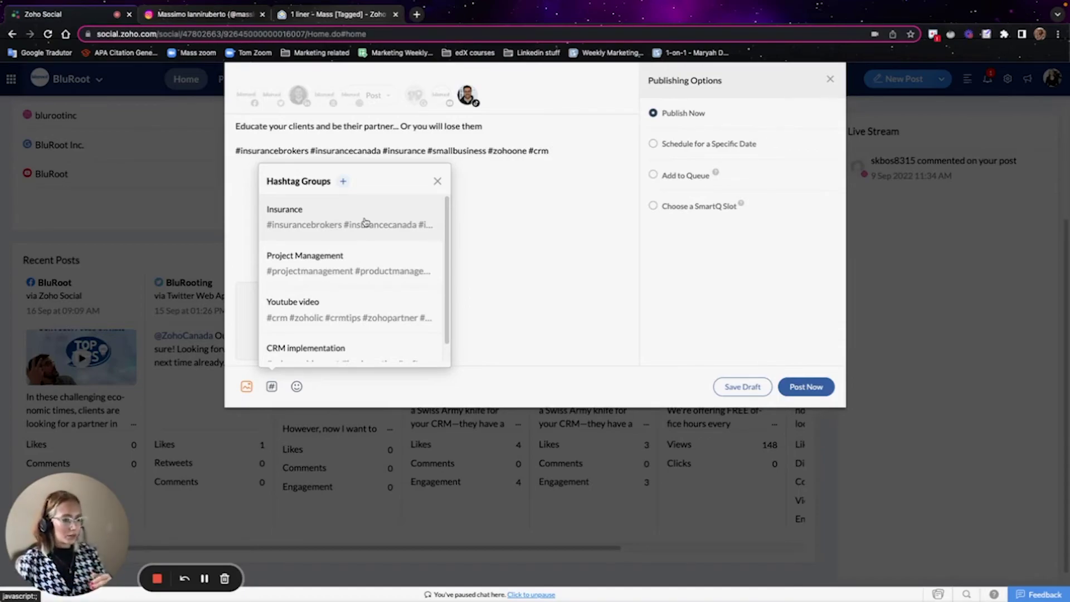
click(612, 349)
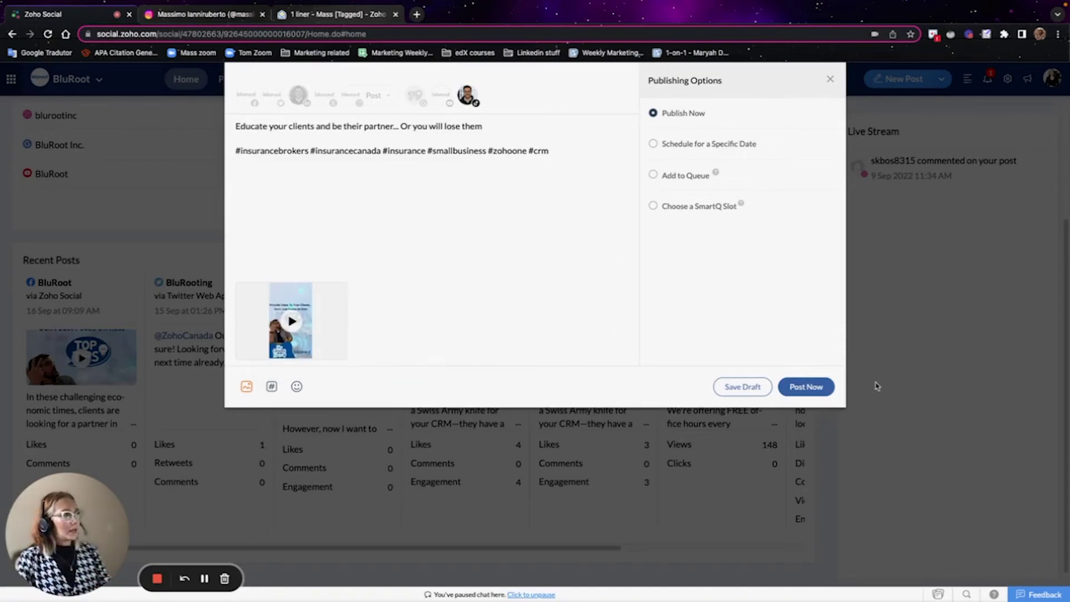
click(813, 390)
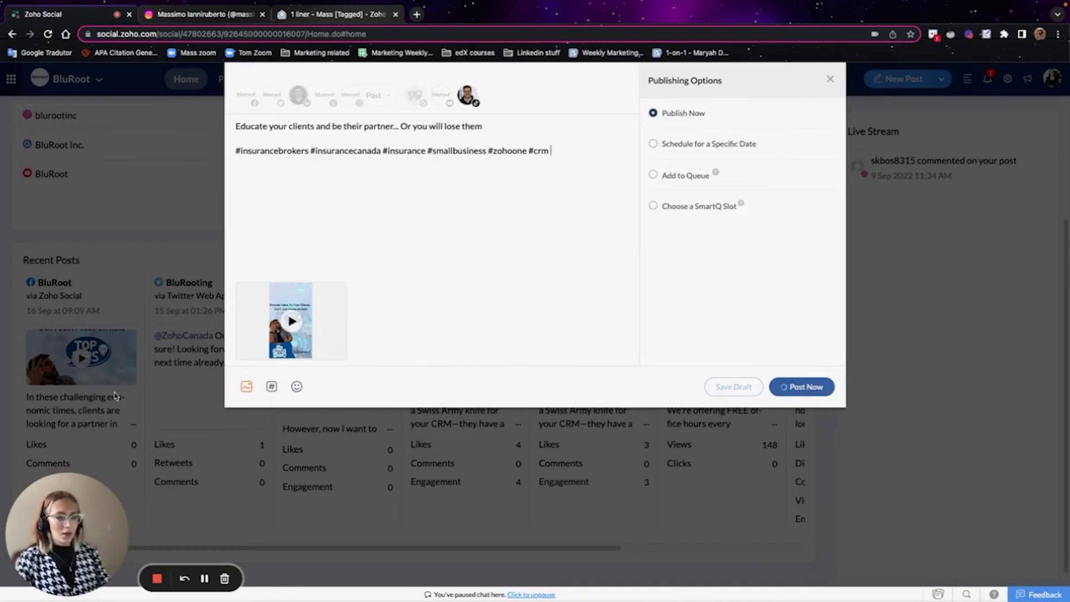